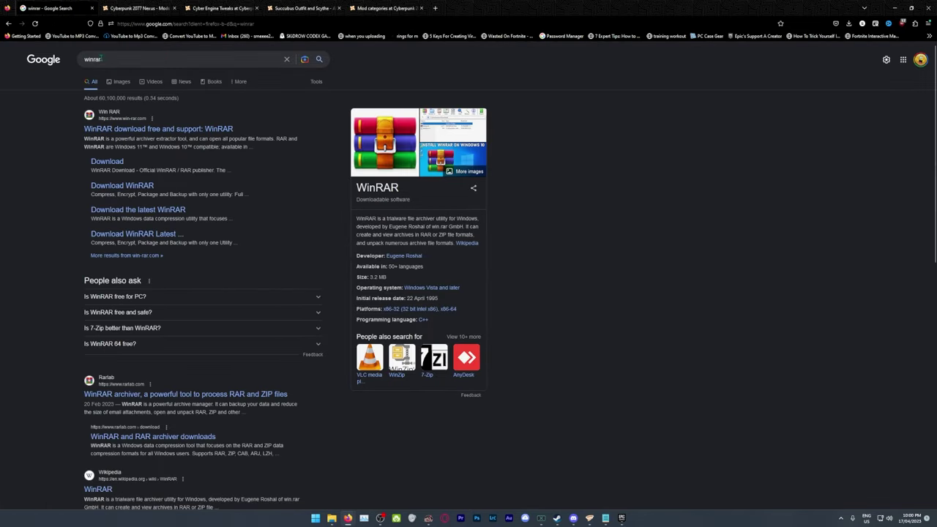
- Download the WinRAR 6.21 English 64 bit installer from the official WinRAR download page
{"action": "left_click", "coordinate": [125, 131]}
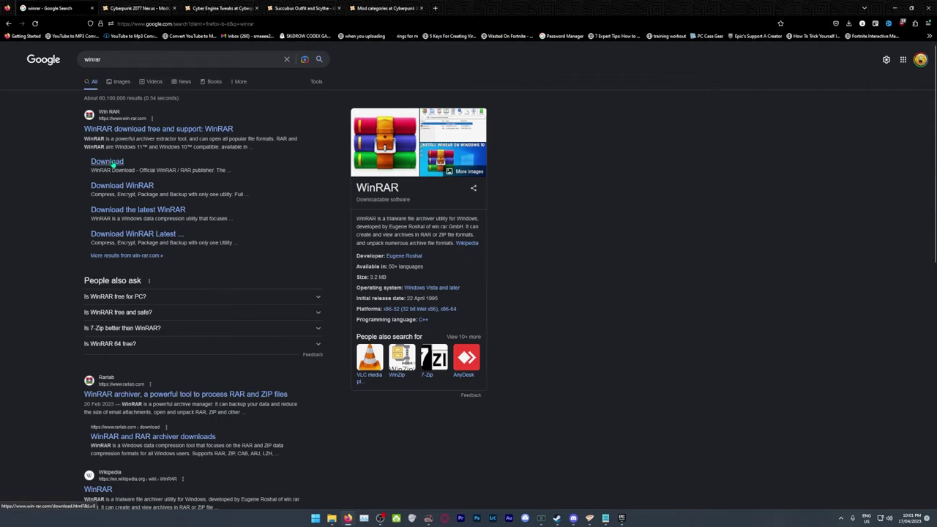
{"action": "left_click", "coordinate": [110, 164]}
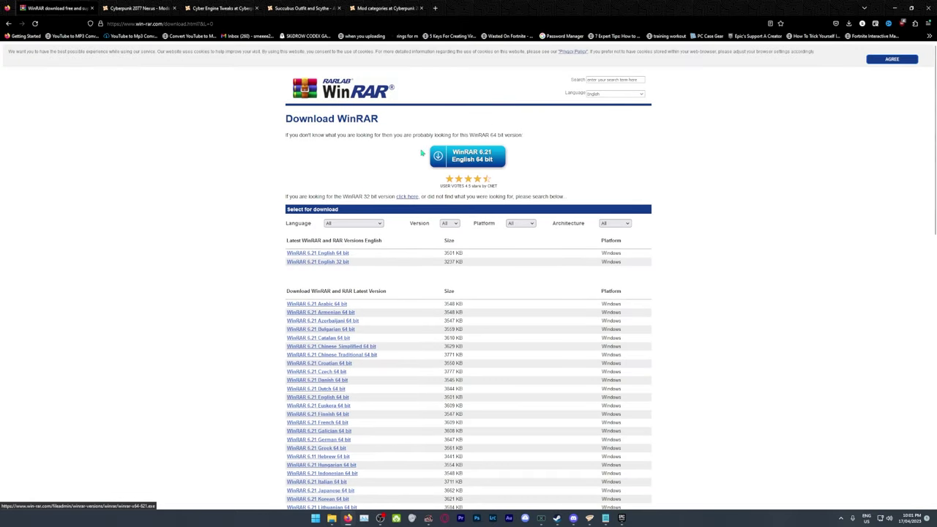
{"action": "left_click", "coordinate": [452, 159]}
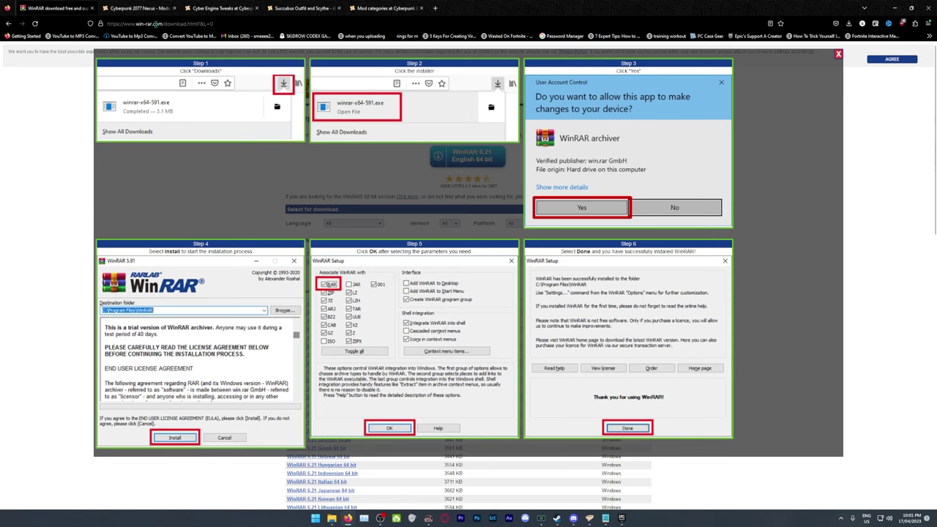
- Search Google for 'vortex' and open the Vortex Mod Manager page on Nexus Mods
{"action": "left_click", "coordinate": [154, 24]}
{"action": "type", "text": "vortex"}
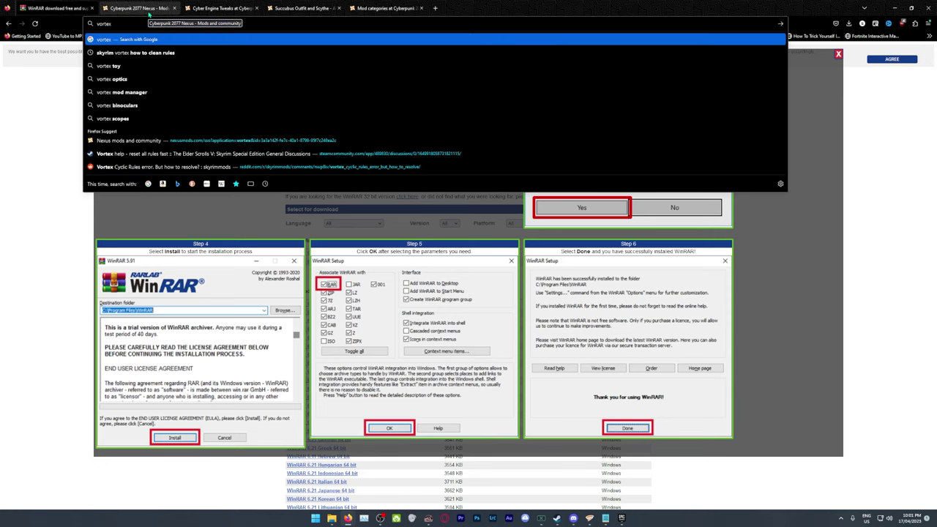
{"action": "key", "text": "Return"}
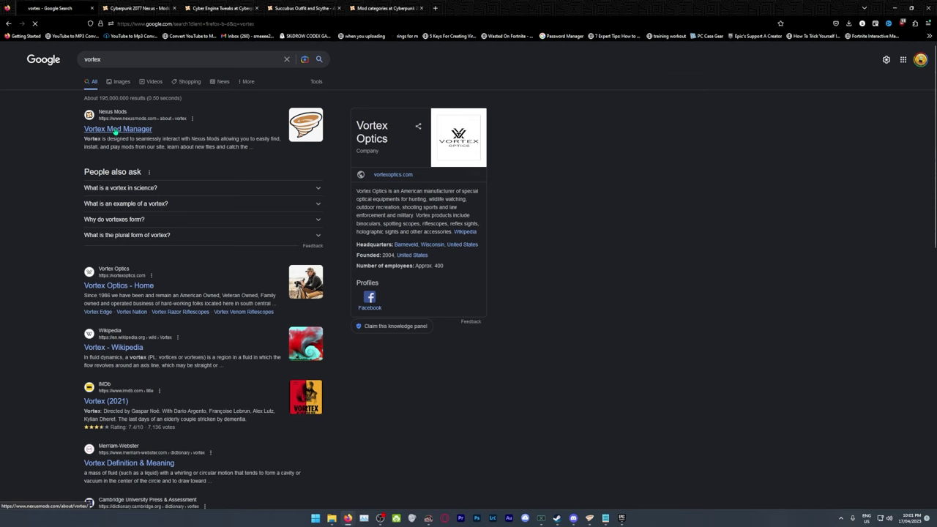
{"action": "left_click", "coordinate": [116, 130]}
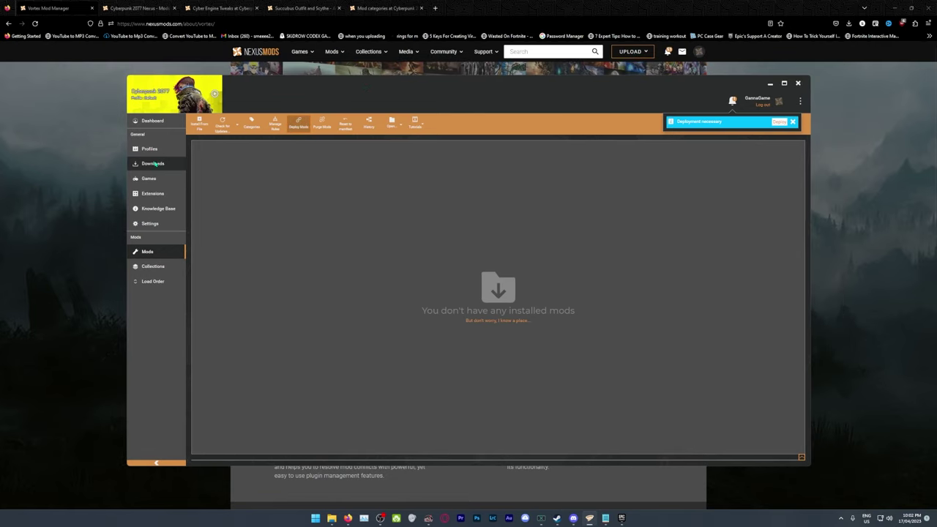
- Search Vortex's games list for 'cybe' to confirm Cyberpunk 2077 is managed, then clear the search
{"action": "left_click", "coordinate": [153, 184]}
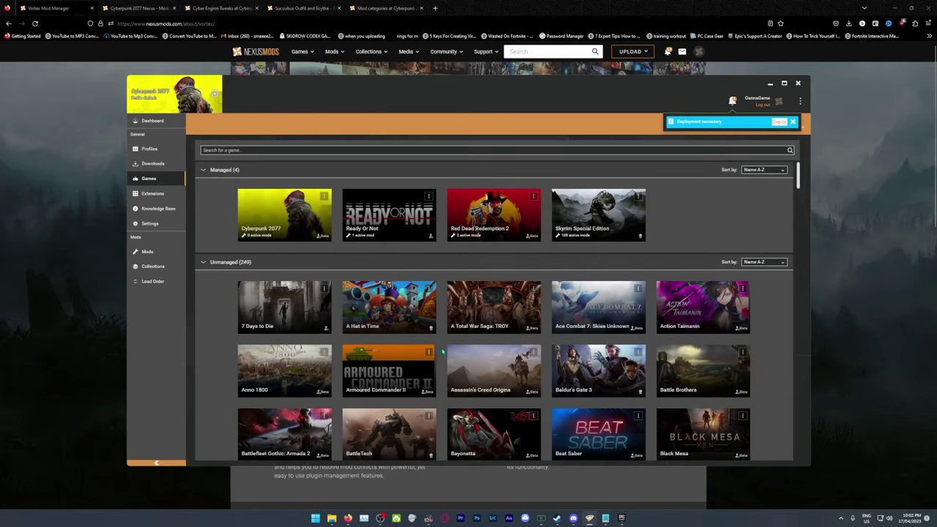
{"action": "scroll", "coordinate": [350, 320], "scroll_direction": "down", "scroll_amount": 10}
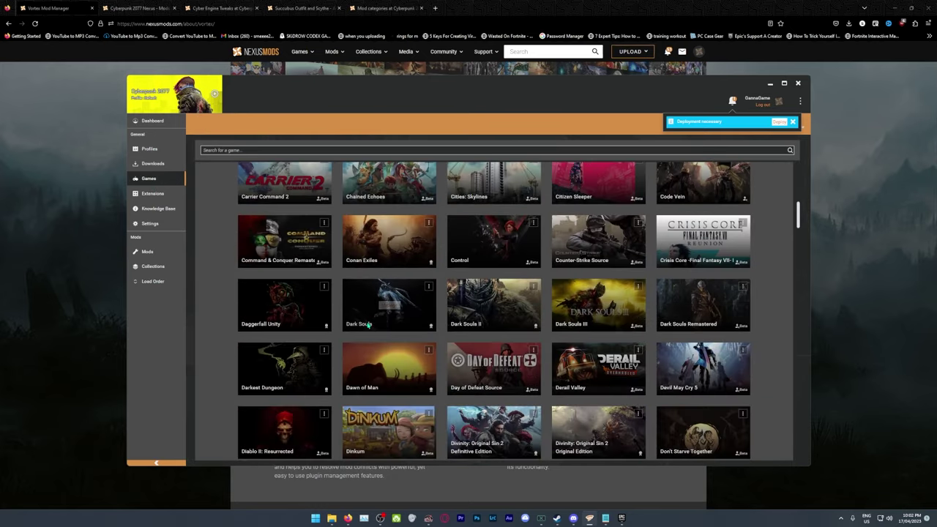
{"action": "scroll", "coordinate": [396, 315], "scroll_direction": "up", "scroll_amount": 10}
{"action": "left_click", "coordinate": [227, 151]}
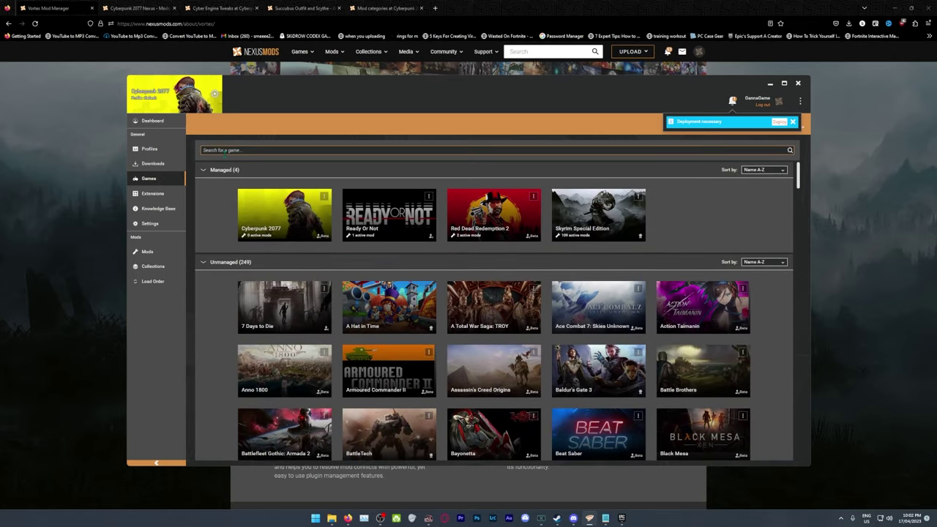
{"action": "type", "text": "cyberp"}
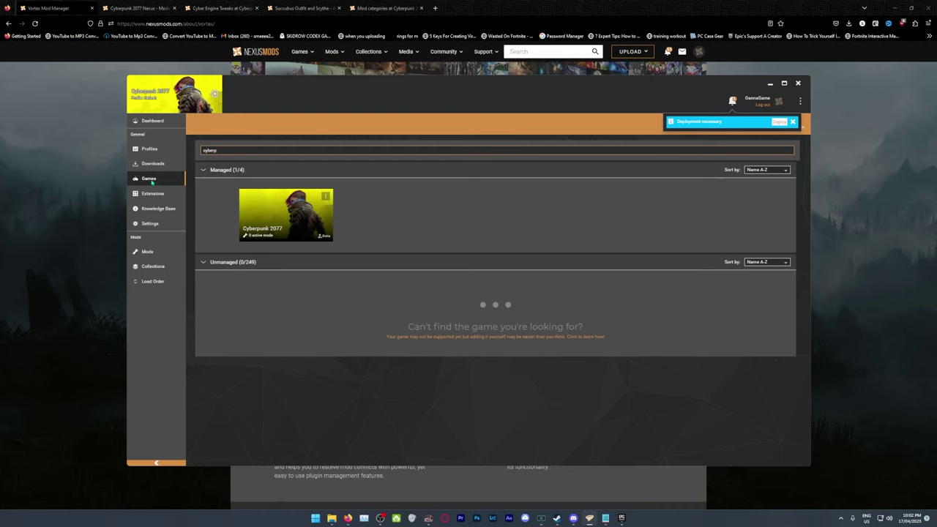
{"action": "key", "text": "ctrl+a"}
{"action": "key", "text": "BackSpace"}
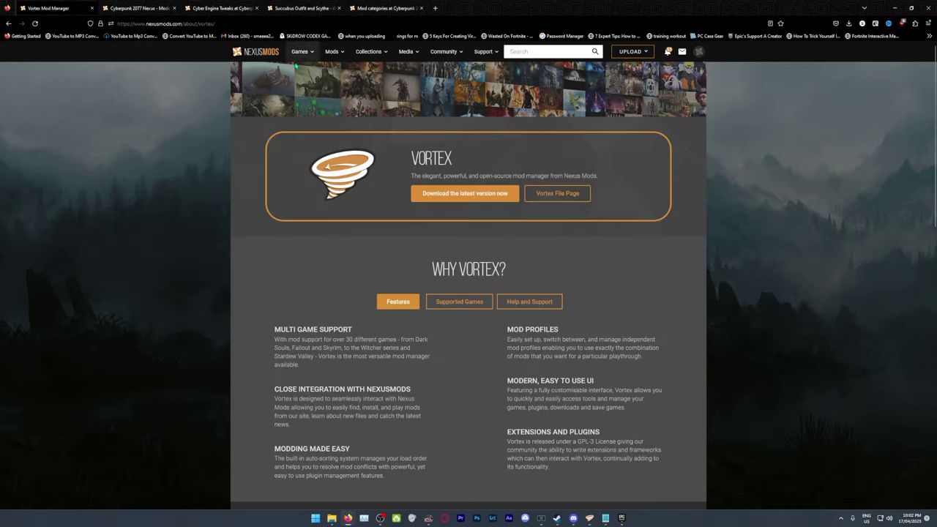
- Send the Succubus Outfit and Scythe - ARCHIVE-XL mod to Vortex, then leave the Vortex window
{"action": "left_click", "coordinate": [139, 8]}
{"action": "scroll", "coordinate": [218, 493], "scroll_direction": "down", "scroll_amount": 4}
{"action": "scroll", "coordinate": [346, 149], "scroll_direction": "up", "scroll_amount": 4}
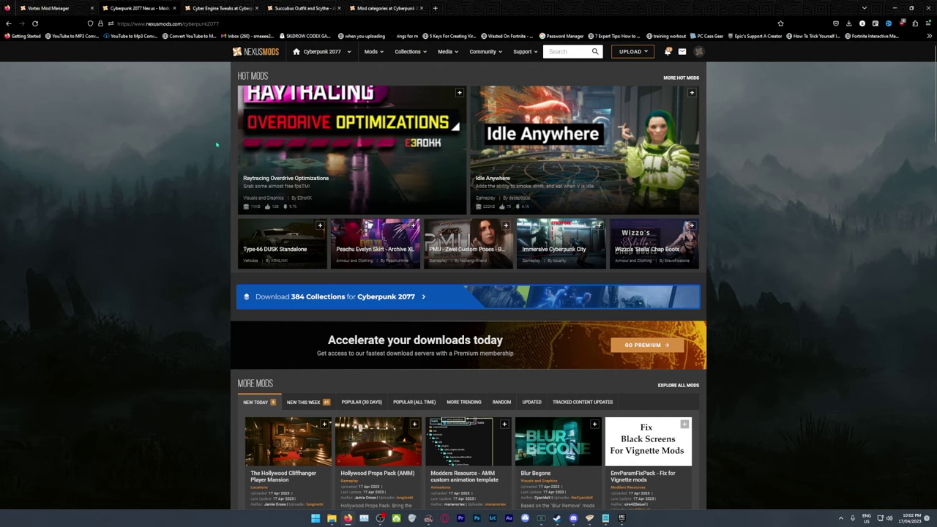
{"action": "left_click", "coordinate": [301, 8]}
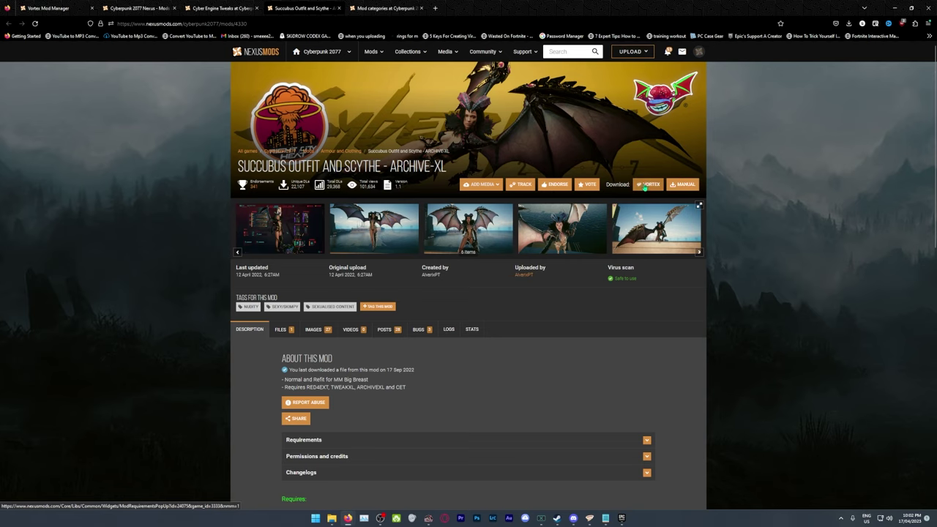
{"action": "left_click", "coordinate": [647, 185]}
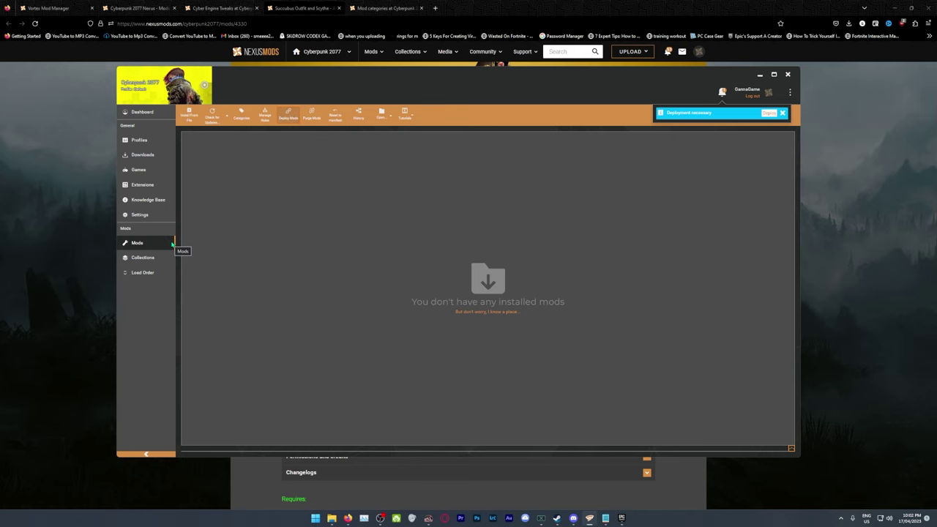
{"action": "key", "text": "alt+Tab"}
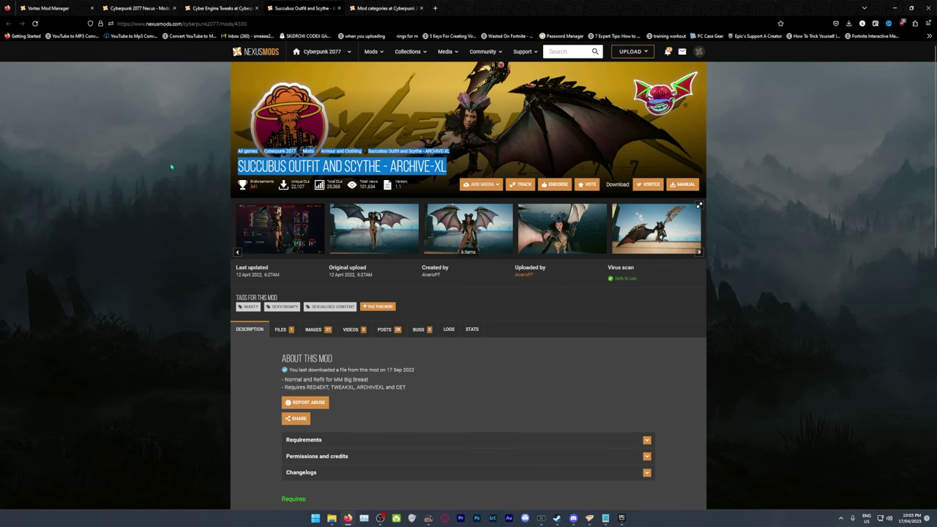
- Expand the Requirements list and open ArchiveXL, Cyber Engine Tweaks, RED4ext and TweakXL in new tabs
{"action": "scroll", "coordinate": [383, 305], "scroll_direction": "down", "scroll_amount": 2}
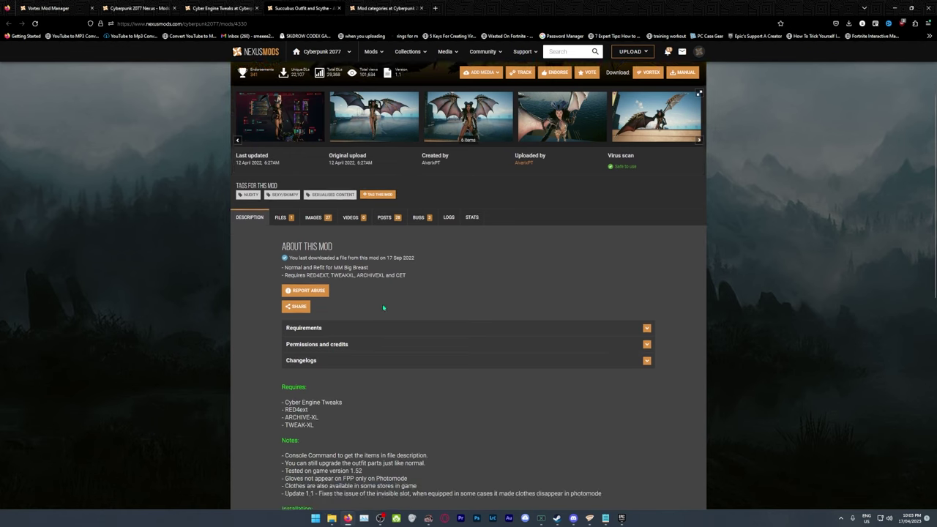
{"action": "left_click", "coordinate": [311, 327]}
{"action": "scroll", "coordinate": [313, 293], "scroll_direction": "down", "scroll_amount": 1}
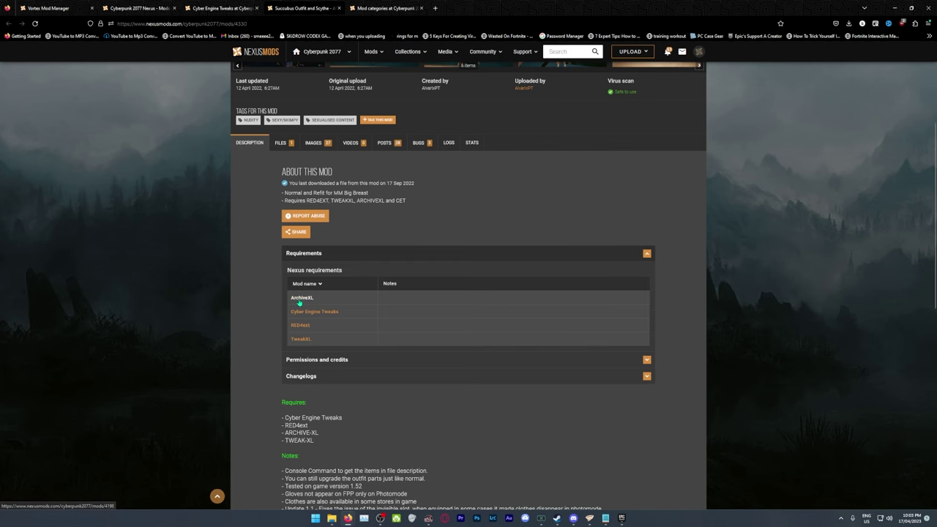
{"action": "middle_click", "coordinate": [297, 299]}
{"action": "middle_click", "coordinate": [315, 312]}
{"action": "scroll", "coordinate": [300, 325], "scroll_direction": "up", "scroll_amount": 1}
{"action": "middle_click", "coordinate": [297, 365]}
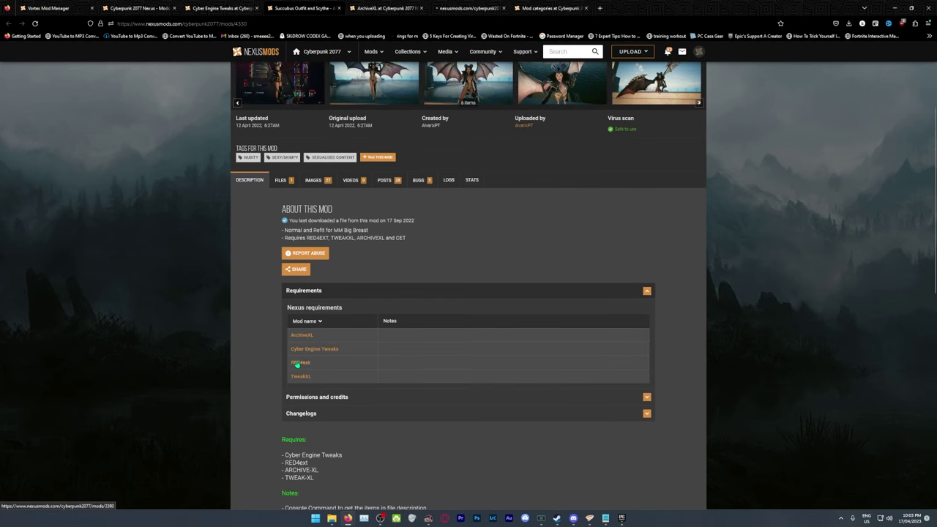
{"action": "middle_click", "coordinate": [300, 380]}
{"action": "scroll", "coordinate": [300, 380], "scroll_direction": "up", "scroll_amount": 3}
- Look over the ArchiveXL mod page, then go back to the Succubus Outfit page
{"action": "left_click", "coordinate": [397, 9]}
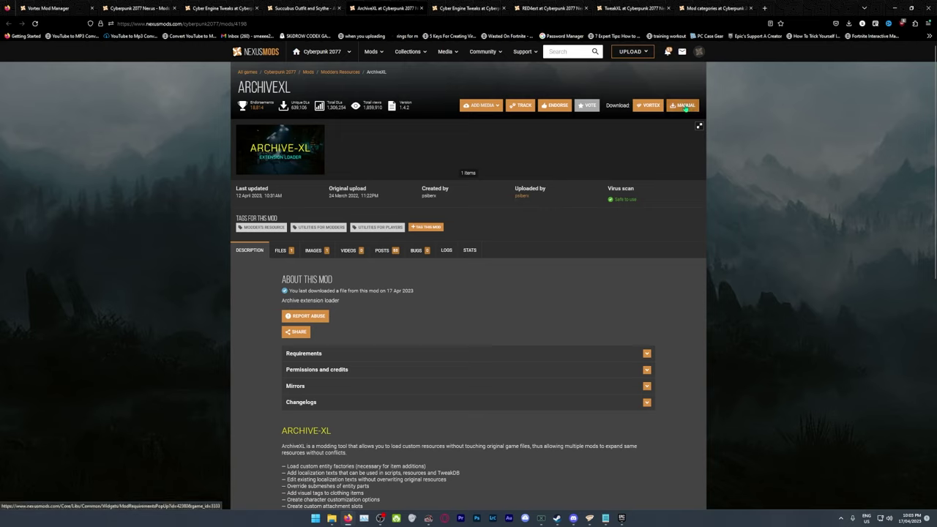
{"action": "double_click", "coordinate": [285, 87]}
{"action": "left_click", "coordinate": [286, 87]}
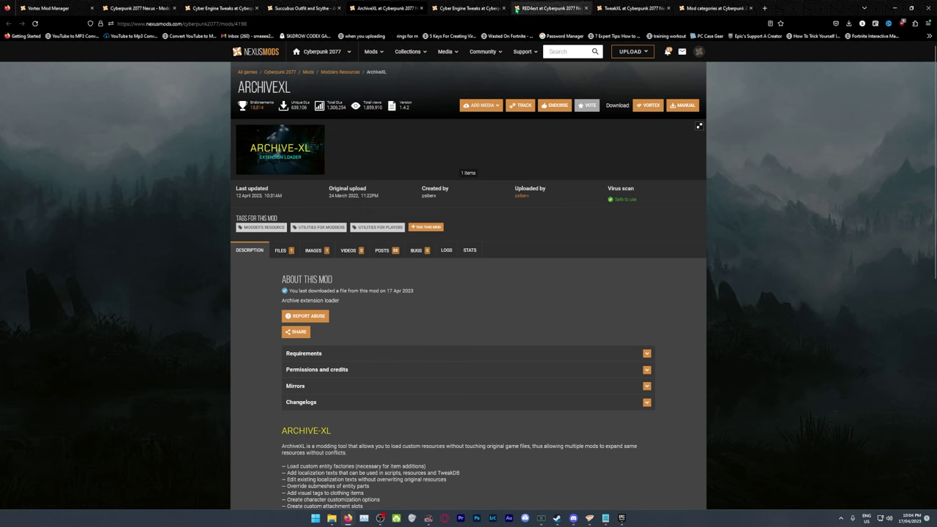
{"action": "left_click", "coordinate": [304, 8]}
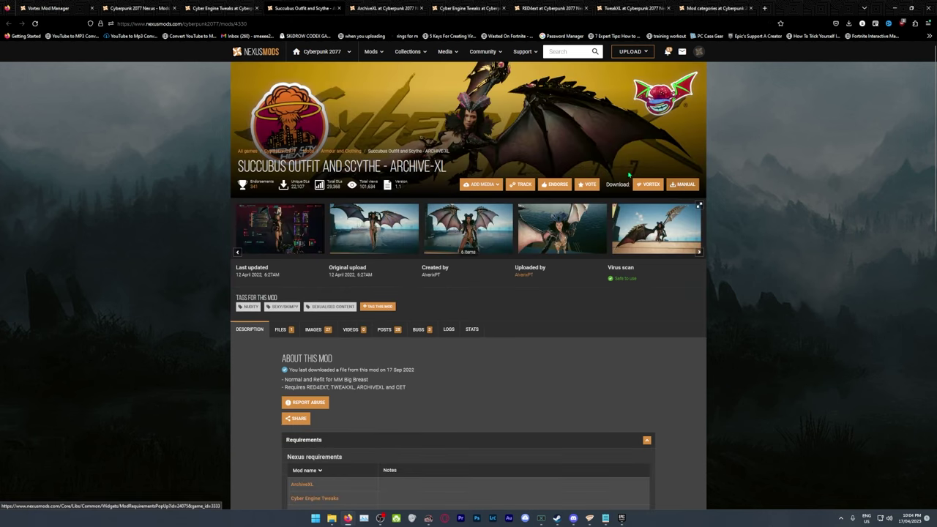
- Manually download the Succubus Outfit and Scythe zip via the free slow download and check its progress
{"action": "left_click", "coordinate": [651, 184]}
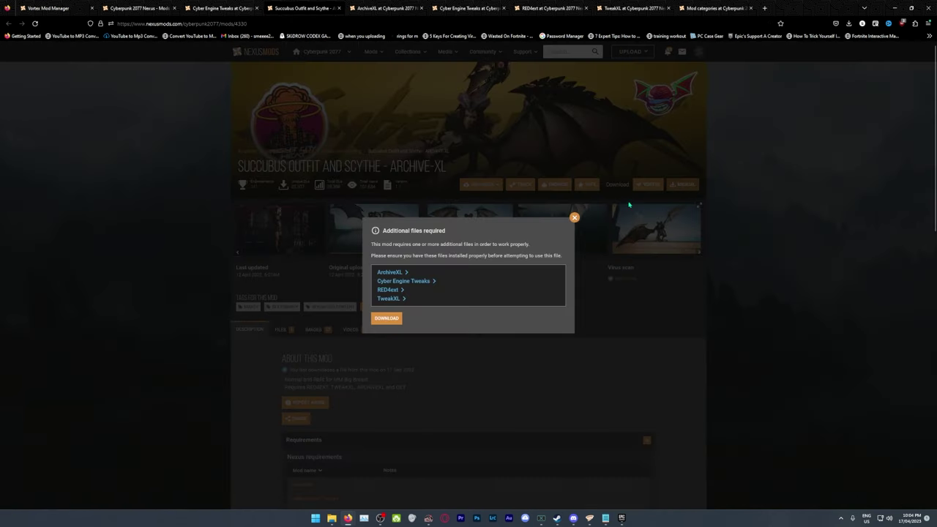
{"action": "left_click", "coordinate": [387, 318]}
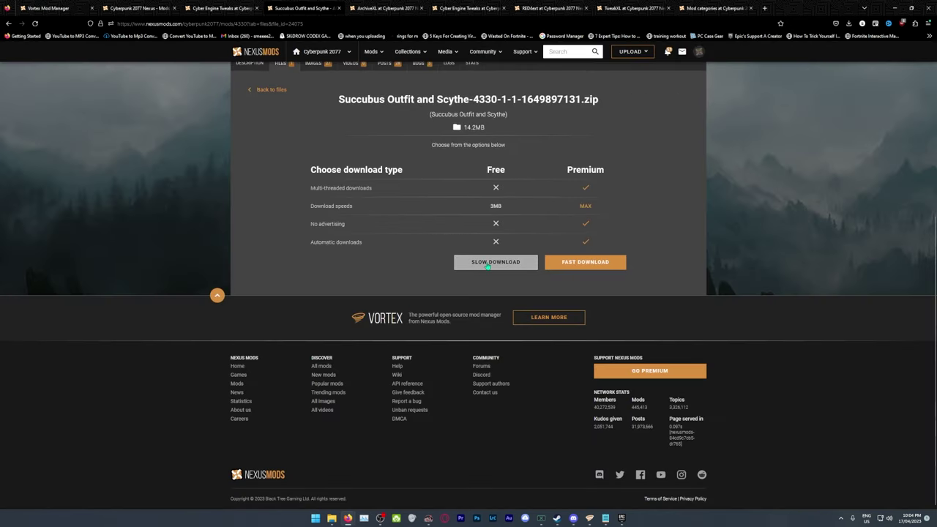
{"action": "left_click", "coordinate": [486, 264]}
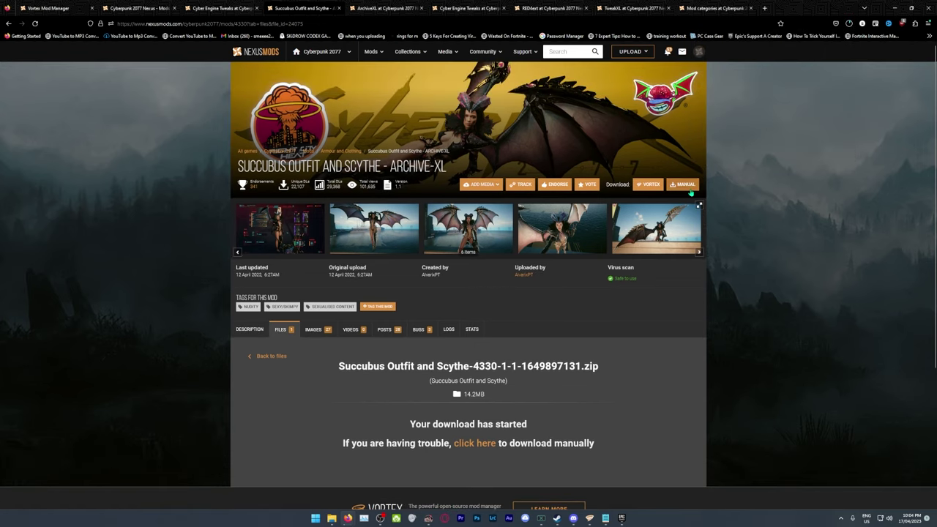
{"action": "scroll", "coordinate": [737, 193], "scroll_direction": "down", "scroll_amount": 1}
{"action": "scroll", "coordinate": [737, 193], "scroll_direction": "up", "scroll_amount": 1}
{"action": "left_click", "coordinate": [849, 23]}
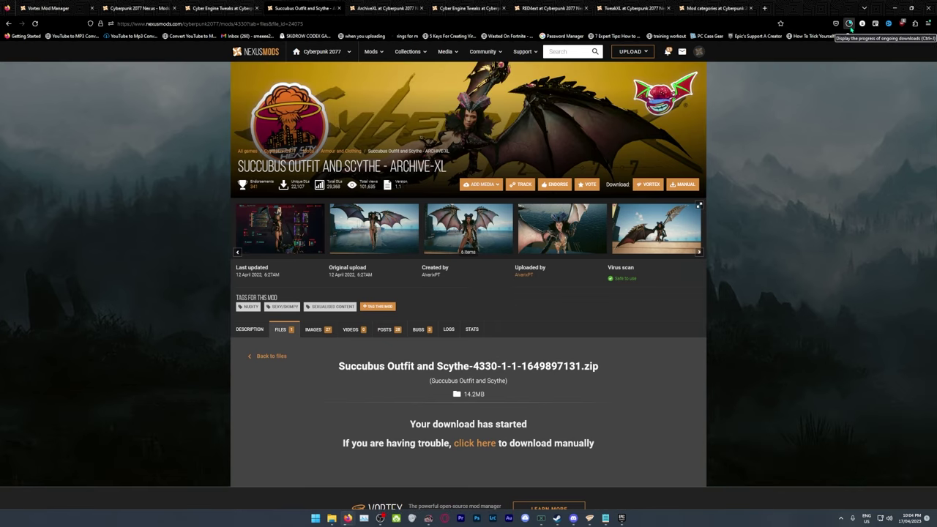
- Open the Cyberpunk2077 game folder in File Explorer and sort its files by type
{"action": "left_click", "coordinate": [914, 44]}
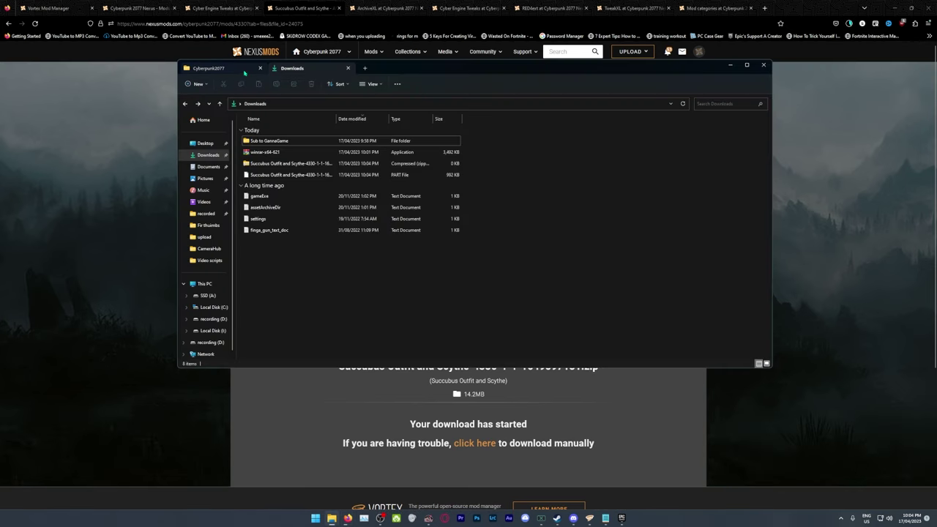
{"action": "left_click", "coordinate": [268, 141]}
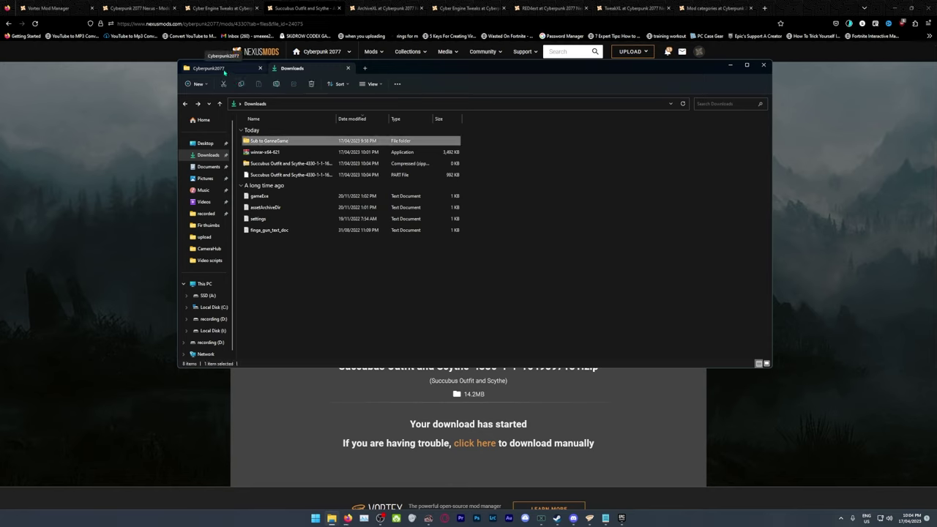
{"action": "left_click", "coordinate": [224, 70]}
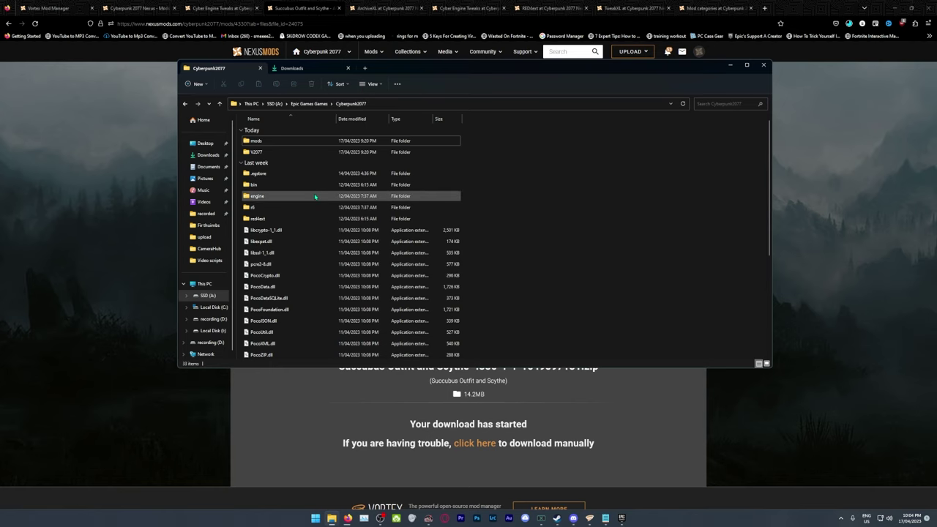
{"action": "scroll", "coordinate": [311, 196], "scroll_direction": "down", "scroll_amount": 3}
{"action": "scroll", "coordinate": [300, 242], "scroll_direction": "up", "scroll_amount": 3}
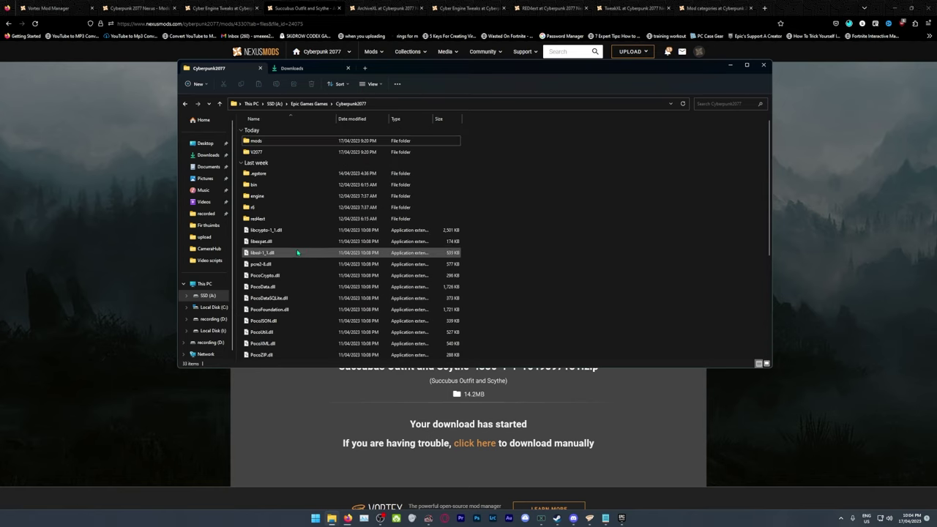
{"action": "left_click", "coordinate": [338, 84]}
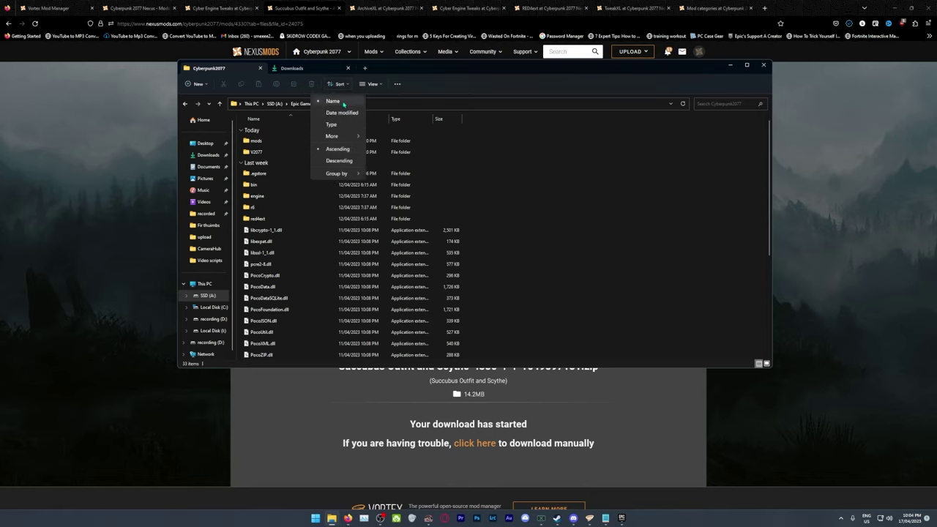
{"action": "left_click", "coordinate": [369, 84]}
{"action": "left_click", "coordinate": [370, 84]}
{"action": "left_click", "coordinate": [340, 83]}
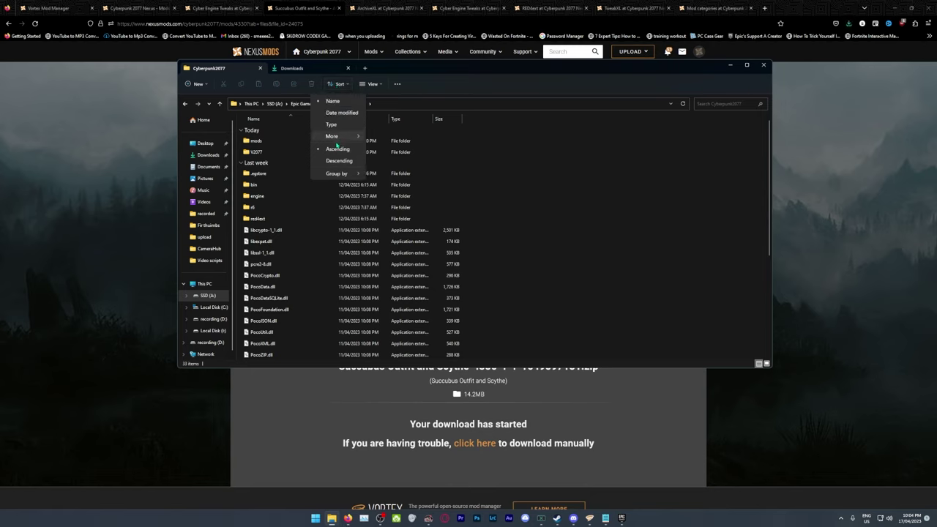
{"action": "left_click", "coordinate": [331, 125]}
{"action": "scroll", "coordinate": [350, 219], "scroll_direction": "down", "scroll_amount": 4}
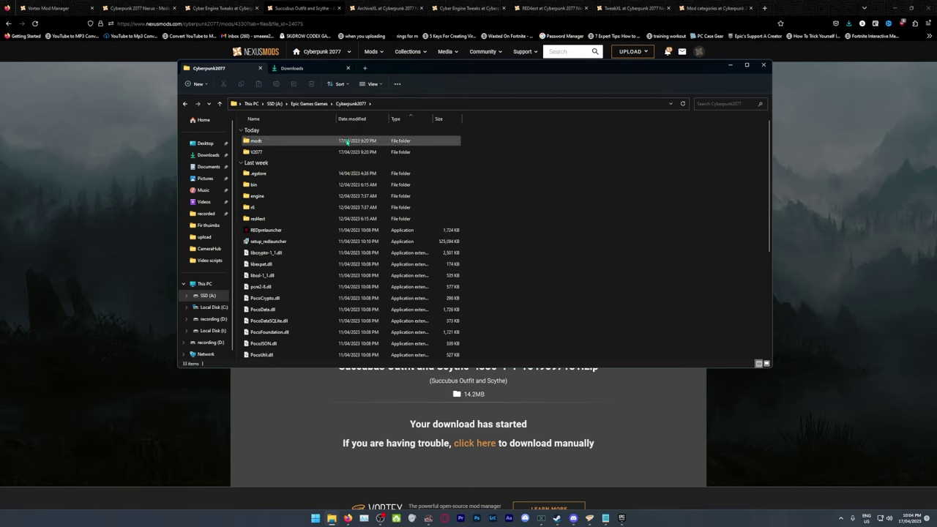
{"action": "scroll", "coordinate": [344, 227], "scroll_direction": "up", "scroll_amount": 5}
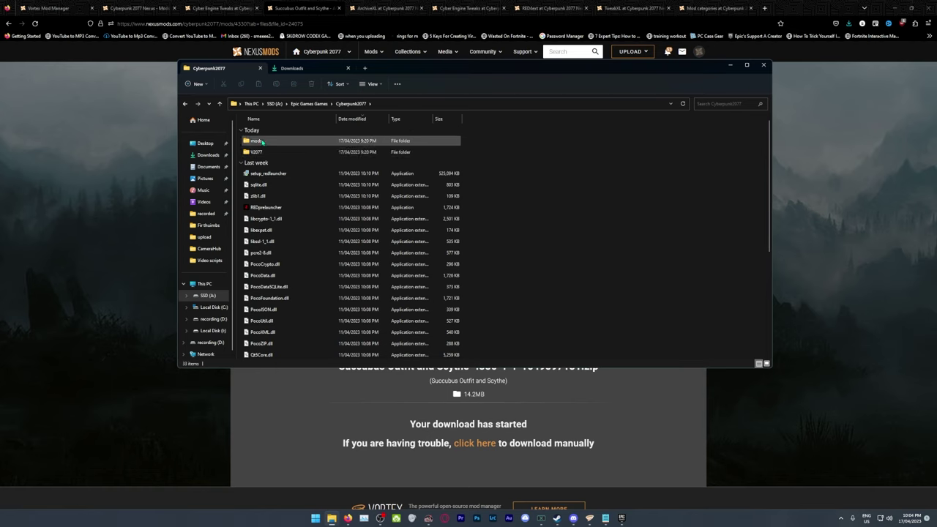
{"action": "scroll", "coordinate": [267, 183], "scroll_direction": "down", "scroll_amount": 5}
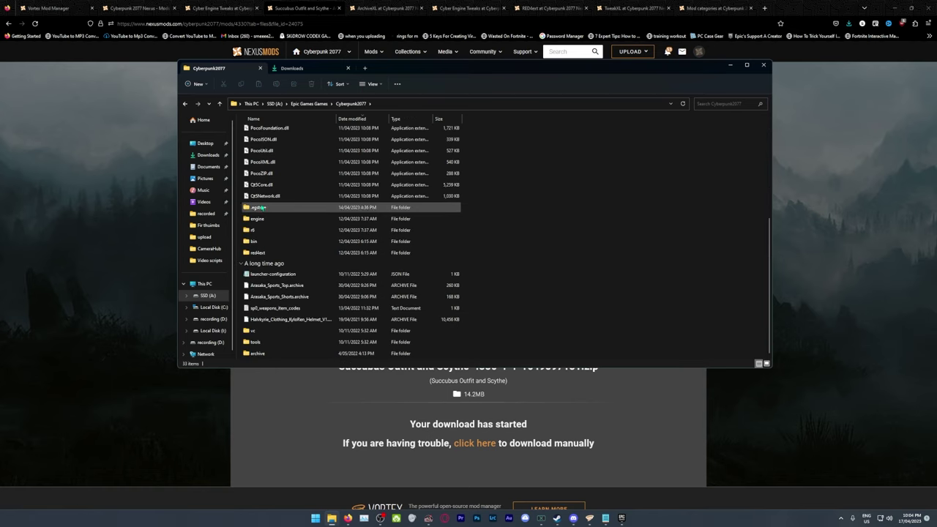
{"action": "scroll", "coordinate": [325, 237], "scroll_direction": "up", "scroll_amount": 4}
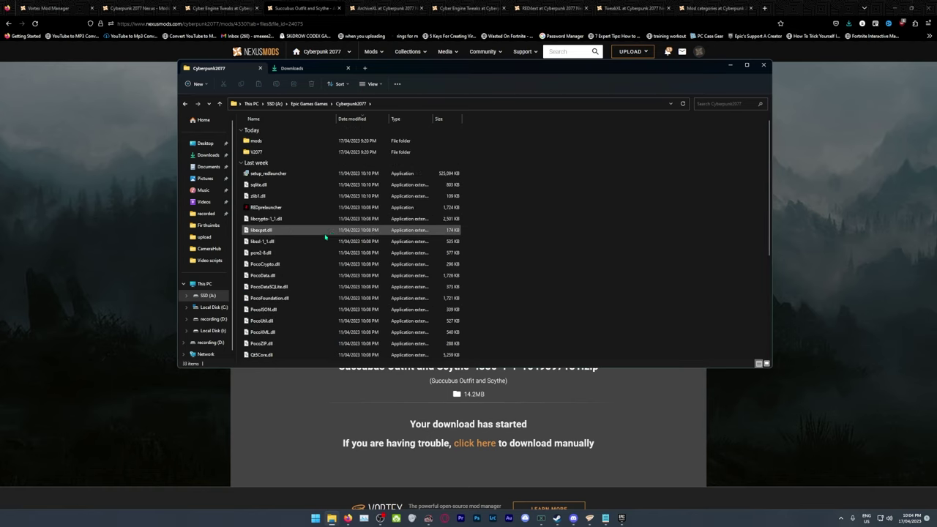
- Drag the Succubus Outfit zip from Downloads into Cyberpunk2077 and extract it there with WinRAR
{"action": "left_click", "coordinate": [321, 72]}
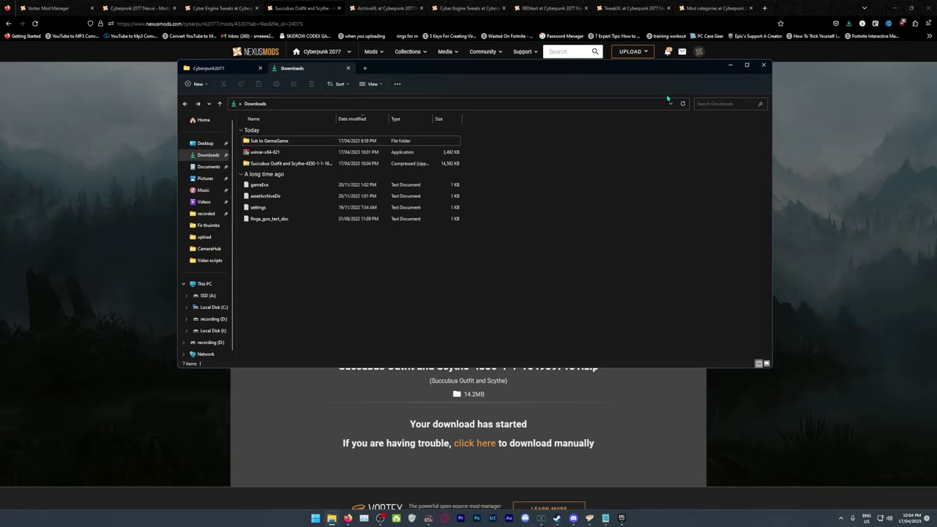
{"action": "left_click", "coordinate": [682, 103]}
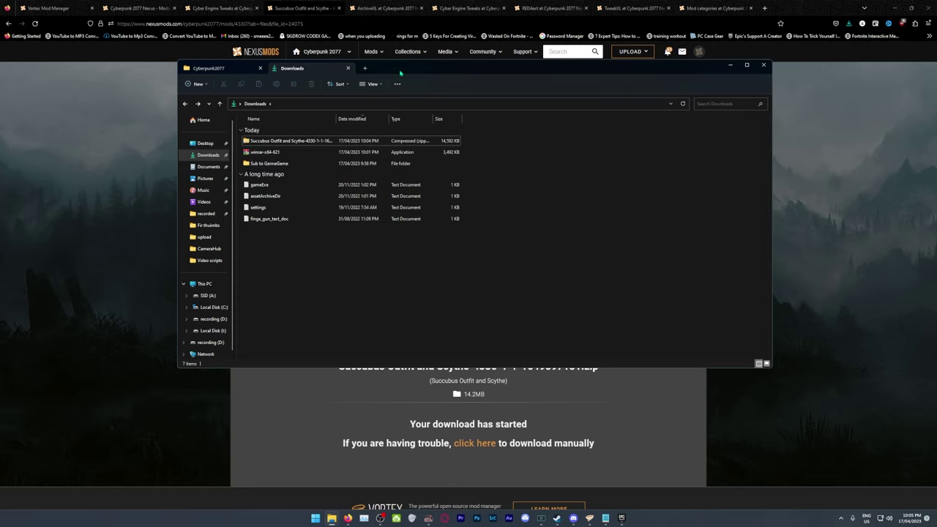
{"action": "double_click", "coordinate": [400, 71]}
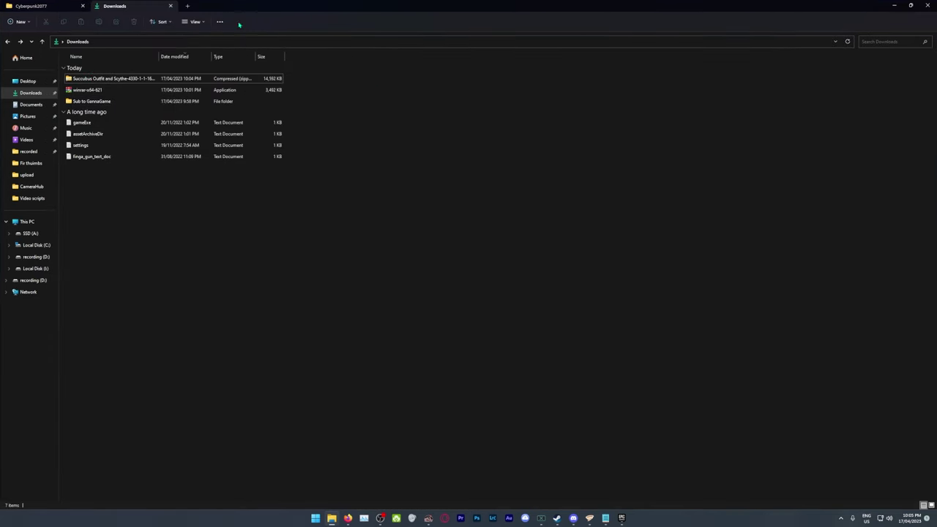
{"action": "left_click_drag", "start_coordinate": [263, 12], "coordinate": [459, 58]}
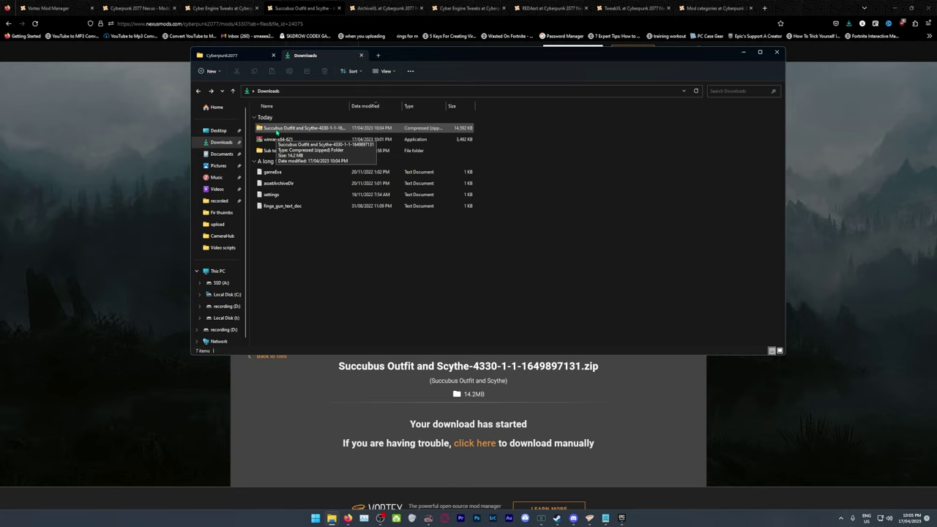
{"action": "left_click_drag", "start_coordinate": [276, 132], "coordinate": [567, 242]}
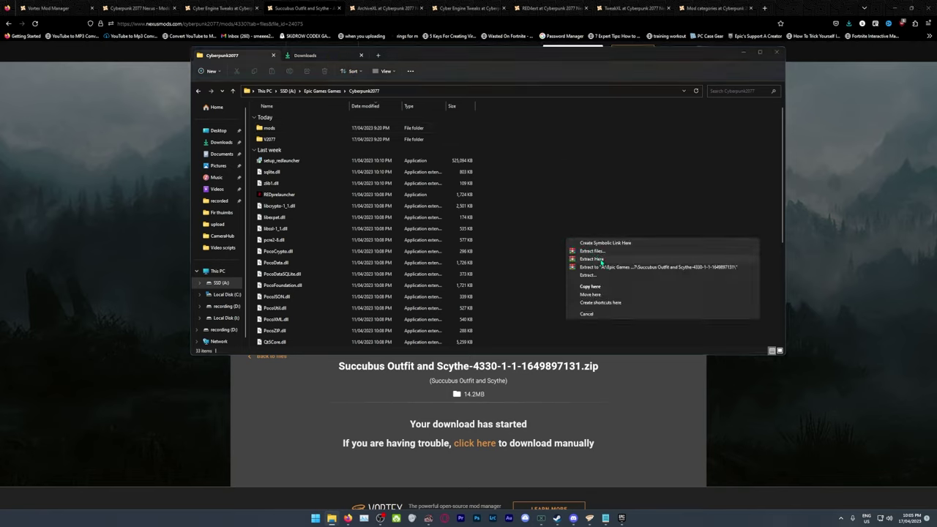
{"action": "left_click", "coordinate": [598, 259]}
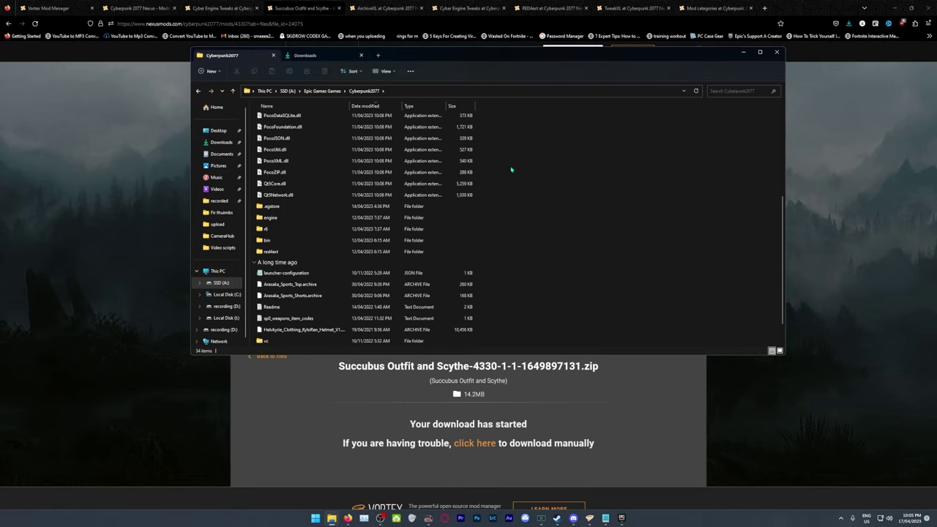
- Close File Explorer and download Cyber Engine Tweaks for game version 1.62 to Vortex via slow download
{"action": "left_click", "coordinate": [805, 8]}
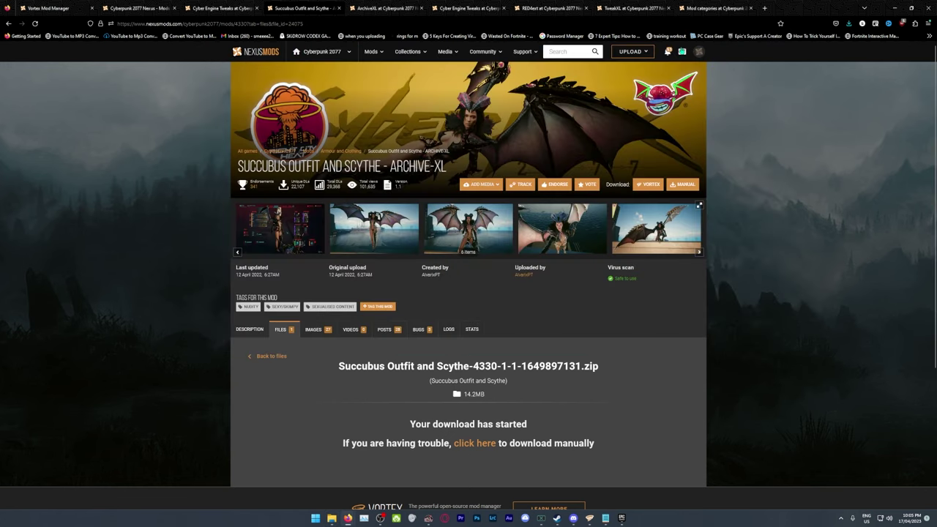
{"action": "left_click", "coordinate": [469, 8]}
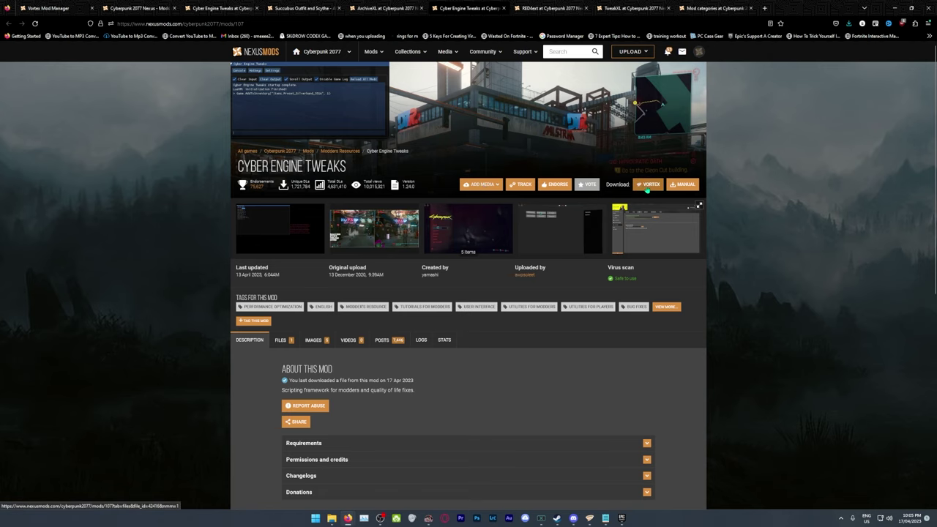
{"action": "left_click", "coordinate": [647, 187]}
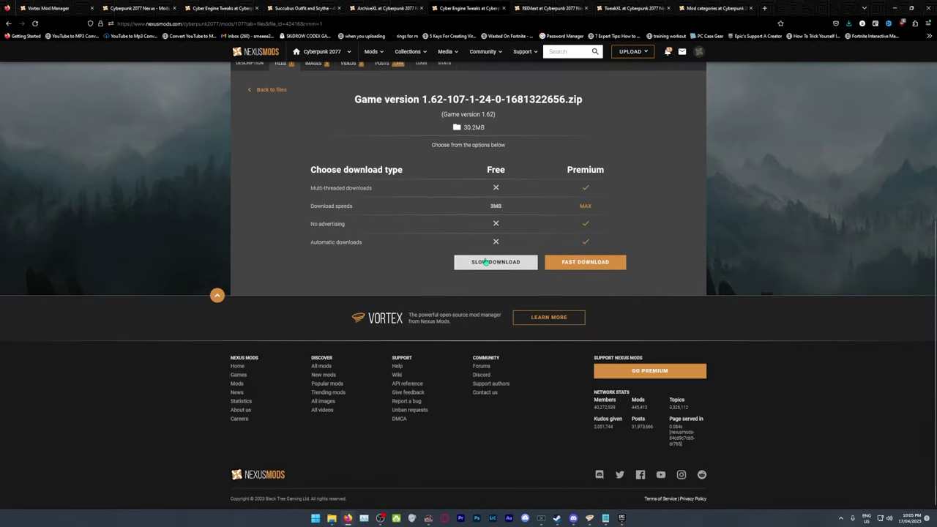
{"action": "left_click", "coordinate": [483, 261]}
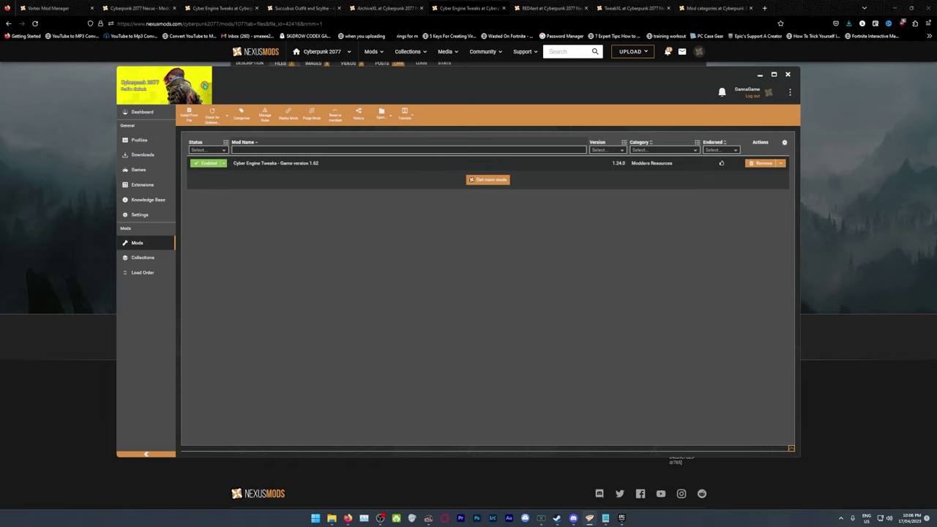
- Return to the Succubus Outfit and Scythe page and show its Description
{"action": "left_click", "coordinate": [242, 55]}
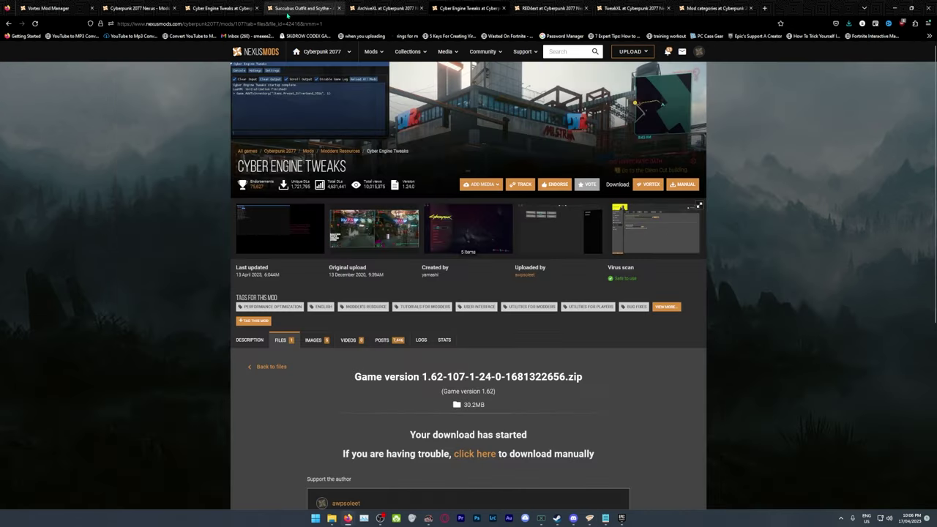
{"action": "left_click", "coordinate": [286, 11]}
{"action": "scroll", "coordinate": [278, 146], "scroll_direction": "down", "scroll_amount": 3}
{"action": "left_click", "coordinate": [253, 135]}
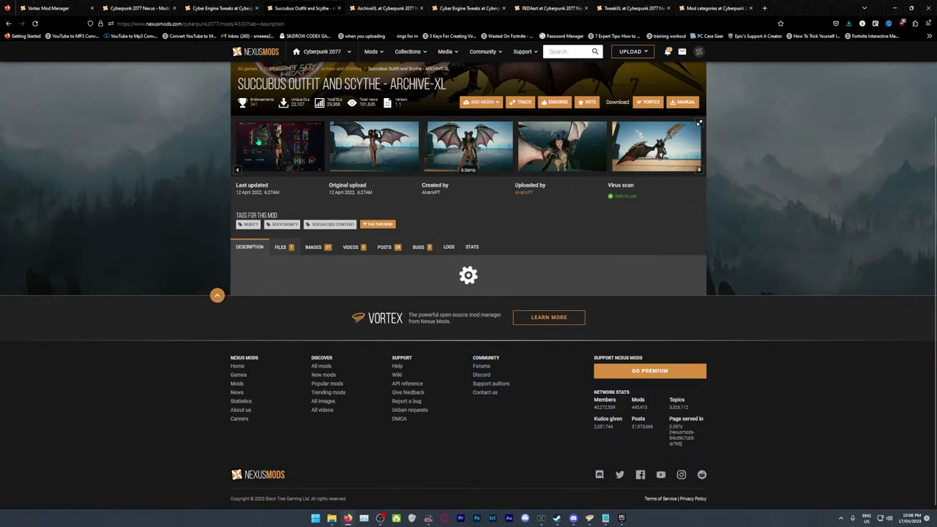
{"action": "scroll", "coordinate": [383, 166], "scroll_direction": "down", "scroll_amount": 4}
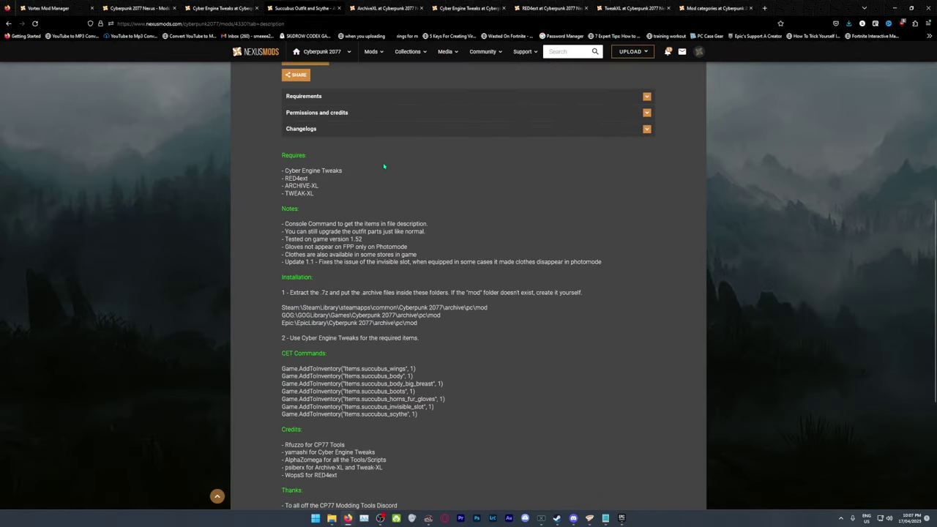
{"action": "scroll", "coordinate": [385, 168], "scroll_direction": "down", "scroll_amount": 1}
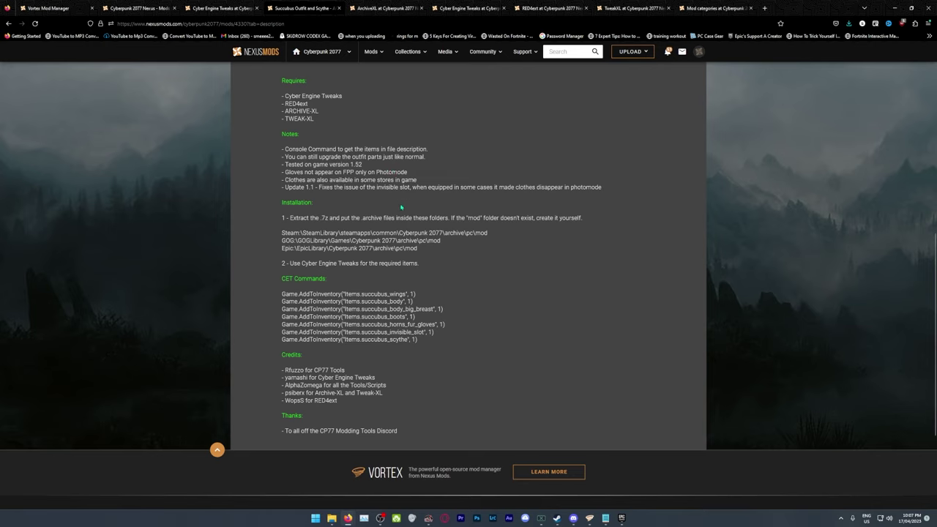
- Highlight the CET AddToInventory command lines and the game version and photomode notes
{"action": "left_click_drag", "start_coordinate": [282, 292], "coordinate": [450, 356]}
{"action": "left_click", "coordinate": [315, 331]}
{"action": "left_click_drag", "start_coordinate": [426, 295], "coordinate": [281, 294]}
{"action": "left_click", "coordinate": [445, 299]}
{"action": "scroll", "coordinate": [491, 323], "scroll_direction": "up", "scroll_amount": 1}
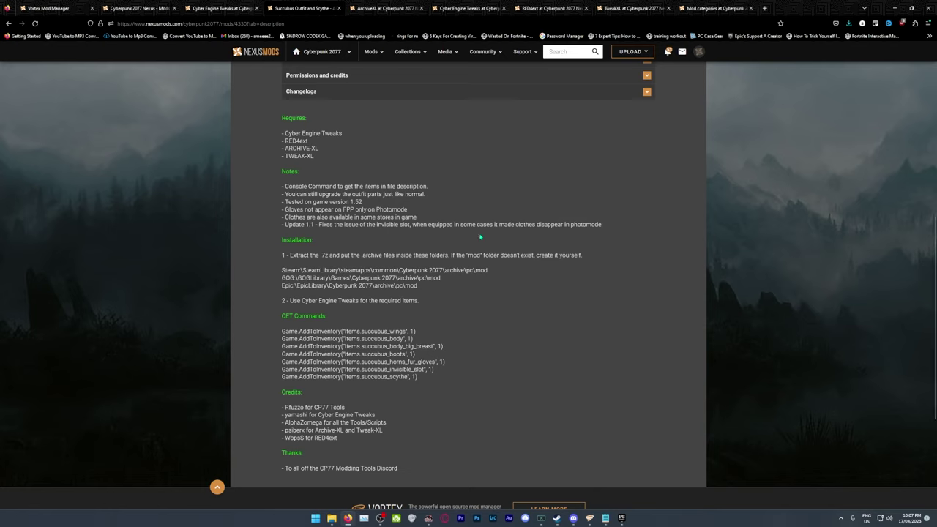
{"action": "left_click_drag", "start_coordinate": [601, 224], "coordinate": [282, 202]}
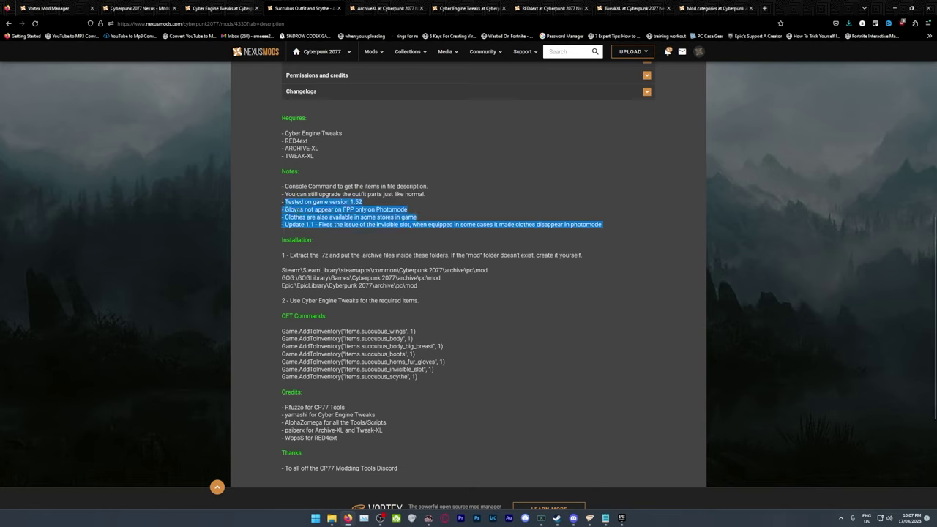
{"action": "left_click", "coordinate": [464, 223]}
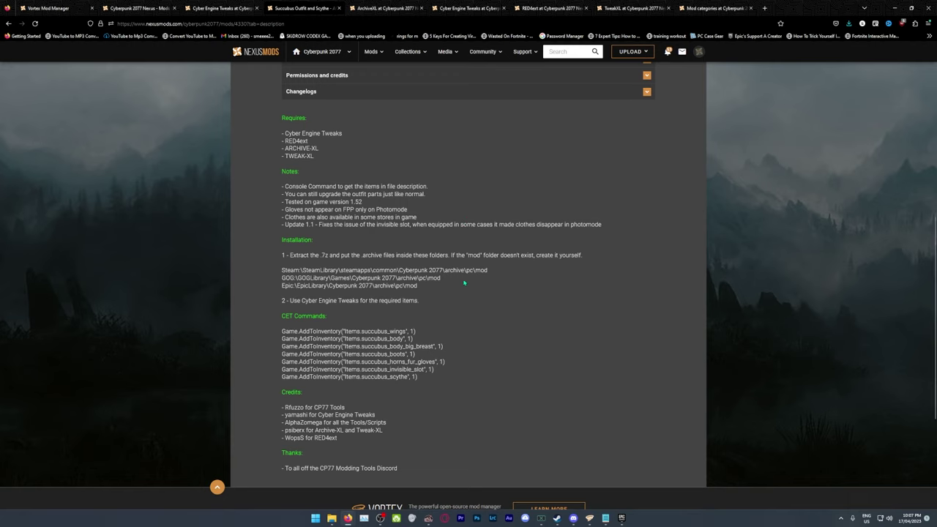
- Select the succubus_wings CET command, then launch Cyberpunk 2077 from the Epic Games Launcher
{"action": "scroll", "coordinate": [463, 224], "scroll_direction": "down", "scroll_amount": 2}
{"action": "left_click_drag", "start_coordinate": [281, 256], "coordinate": [423, 272]}
{"action": "left_click", "coordinate": [423, 271]}
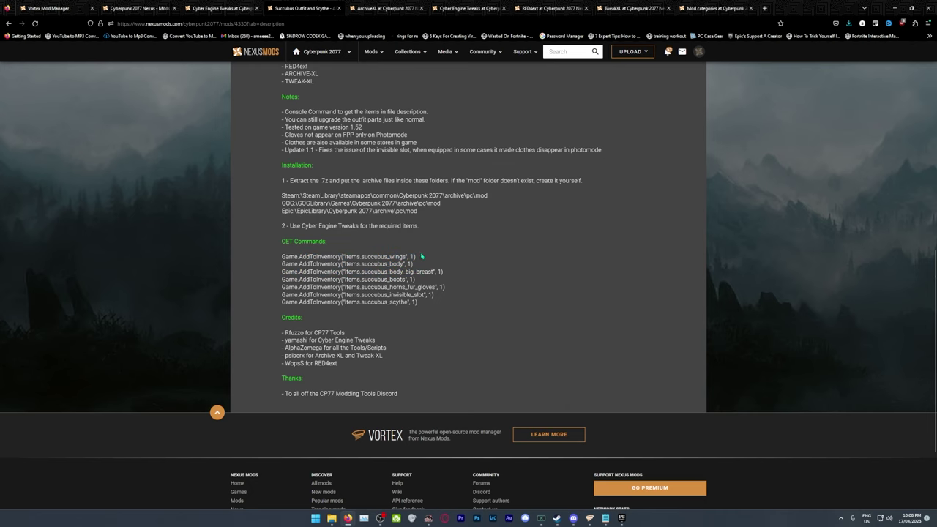
{"action": "left_click_drag", "start_coordinate": [282, 256], "coordinate": [430, 259]}
{"action": "scroll", "coordinate": [419, 259], "scroll_direction": "up", "scroll_amount": 6}
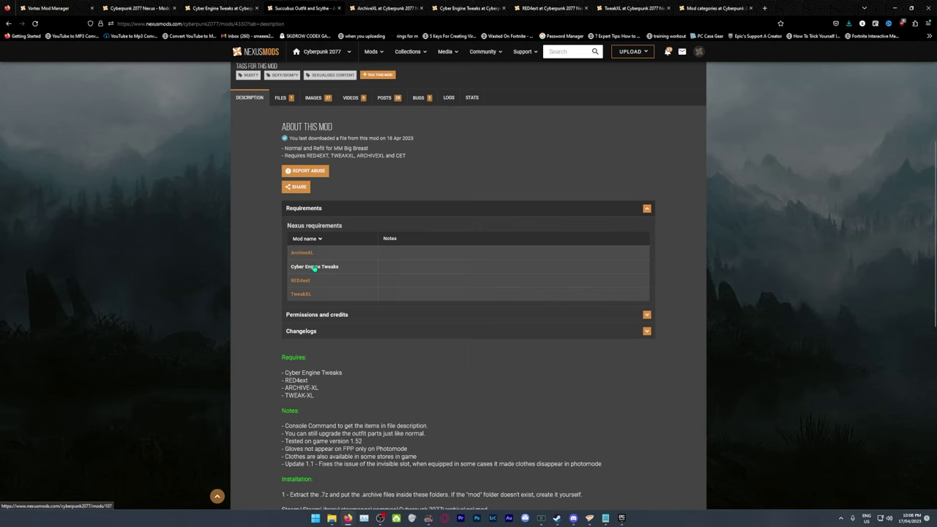
{"action": "scroll", "coordinate": [278, 293], "scroll_direction": "down", "scroll_amount": 3}
{"action": "left_click_drag", "start_coordinate": [282, 382], "coordinate": [420, 388]}
{"action": "left_click", "coordinate": [448, 379]}
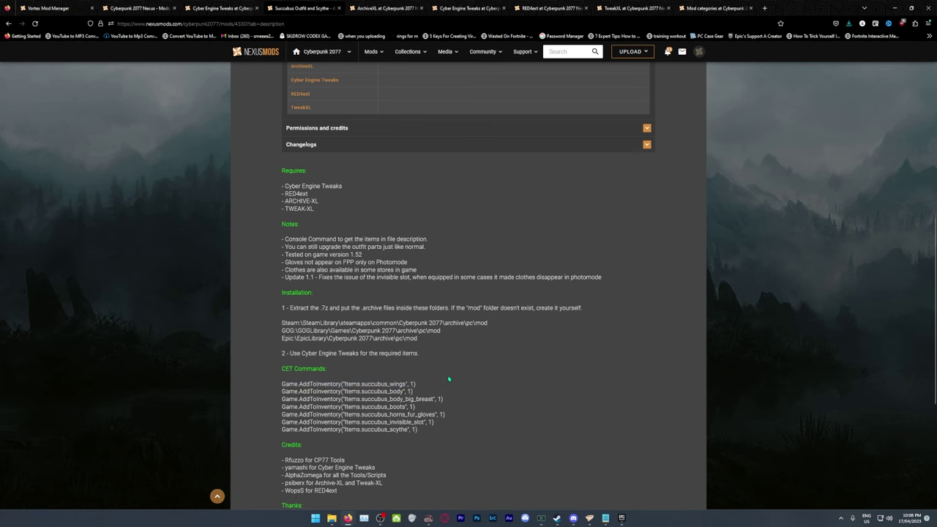
{"action": "left_click", "coordinate": [621, 517]}
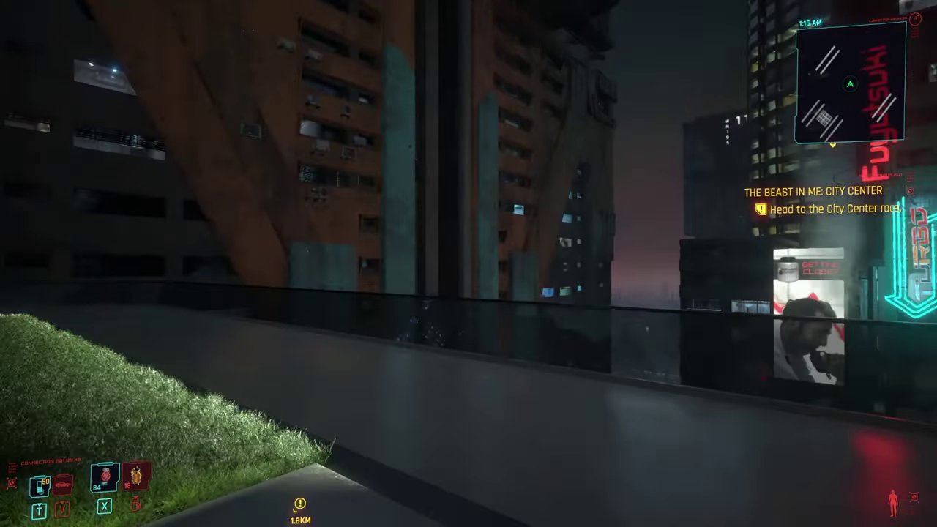
- Open the Cyber Engine Tweaks overlay, rearrange its windows, restore the console log and focus its command line
{"action": "key", "text": "space"}
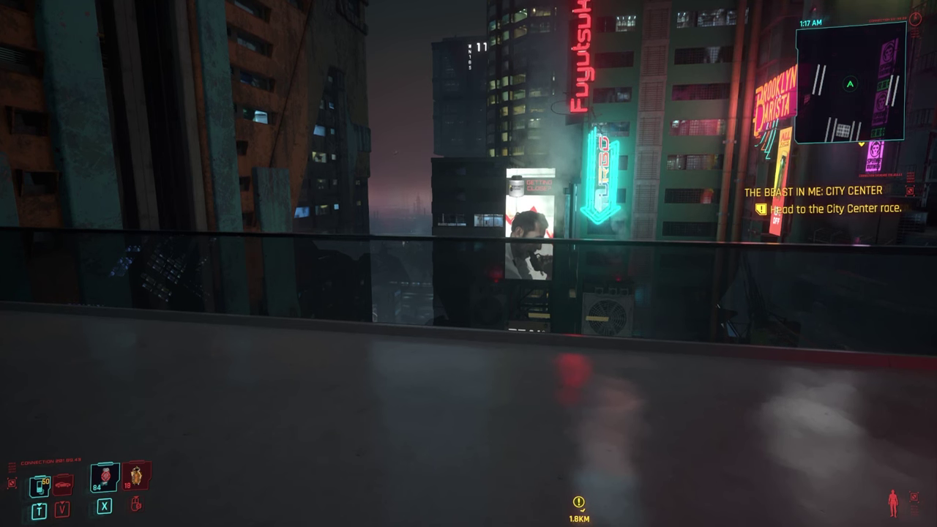
{"action": "key", "text": "grave"}
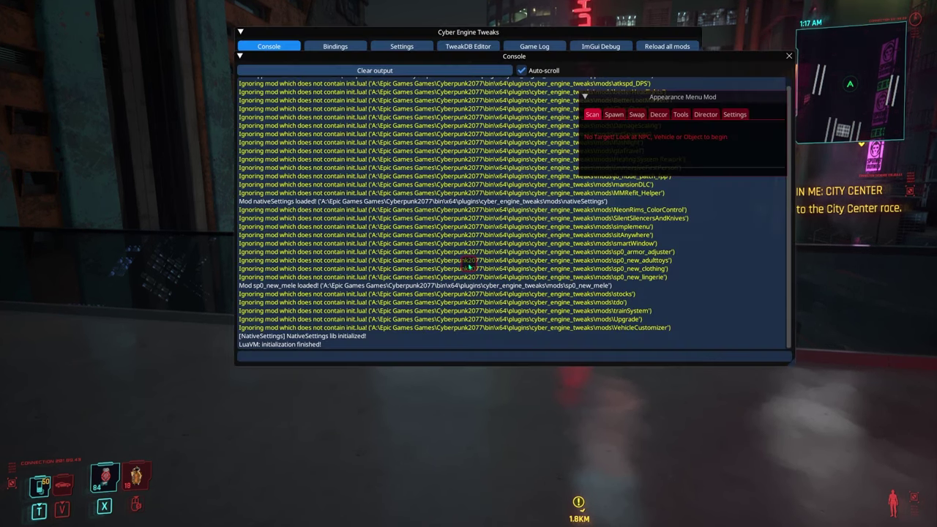
{"action": "left_click", "coordinate": [239, 56]}
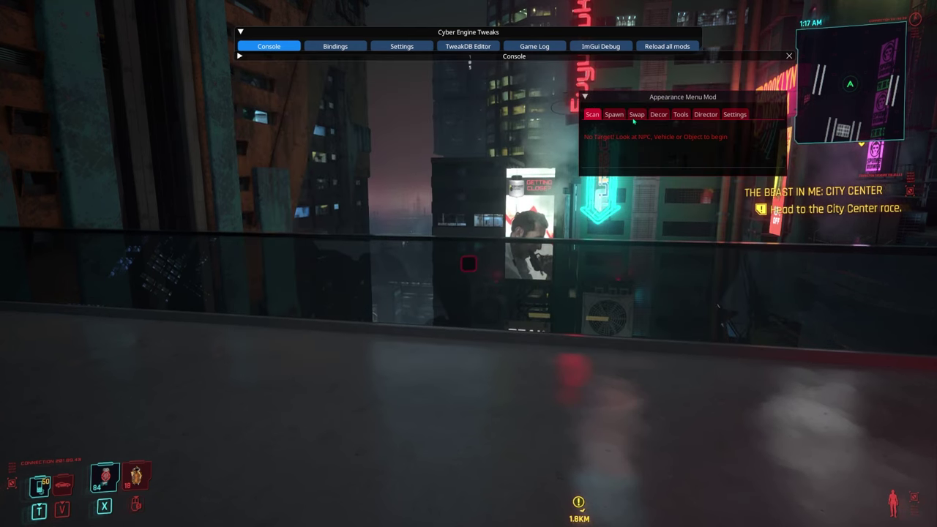
{"action": "left_click_drag", "start_coordinate": [689, 104], "coordinate": [786, 102]}
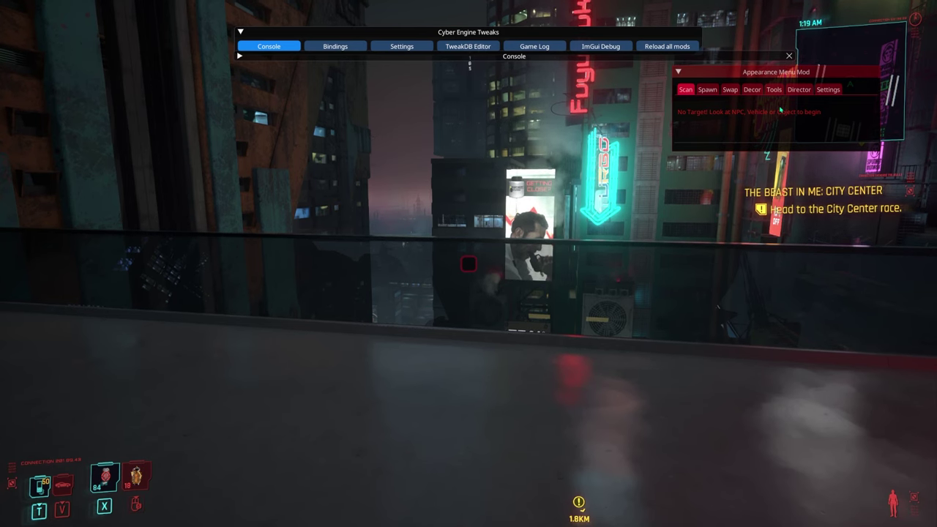
{"action": "left_click_drag", "start_coordinate": [434, 43], "coordinate": [432, 38]}
{"action": "left_click", "coordinate": [250, 45]}
{"action": "left_click", "coordinate": [250, 45]}
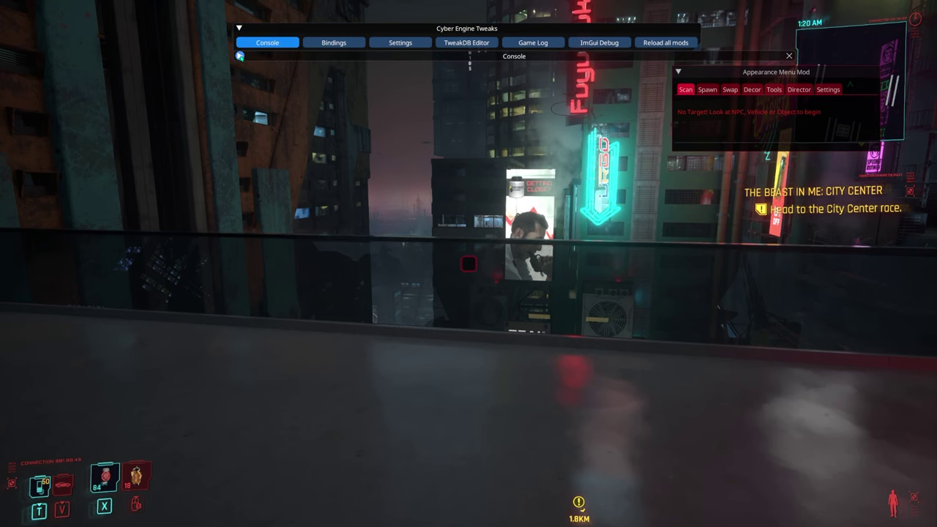
{"action": "left_click", "coordinate": [240, 56]}
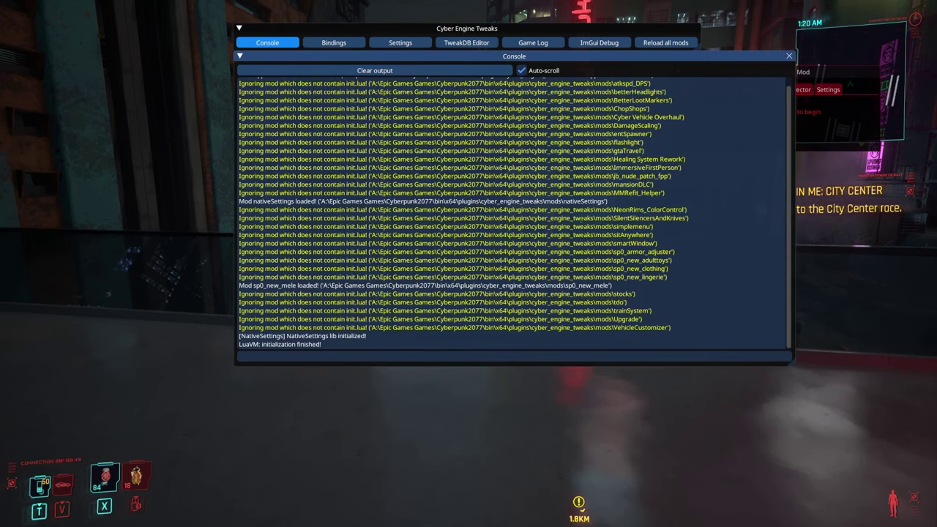
{"action": "left_click", "coordinate": [293, 356]}
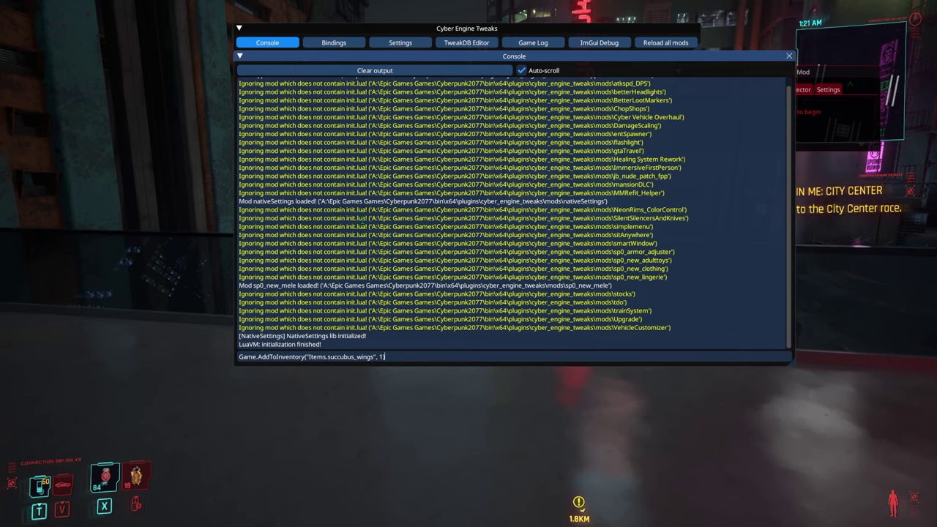
- Run Game.AddToInventory("Items.succubus_wings", 1), rerun the corrected command, then close the console
{"action": "key", "text": "Return"}
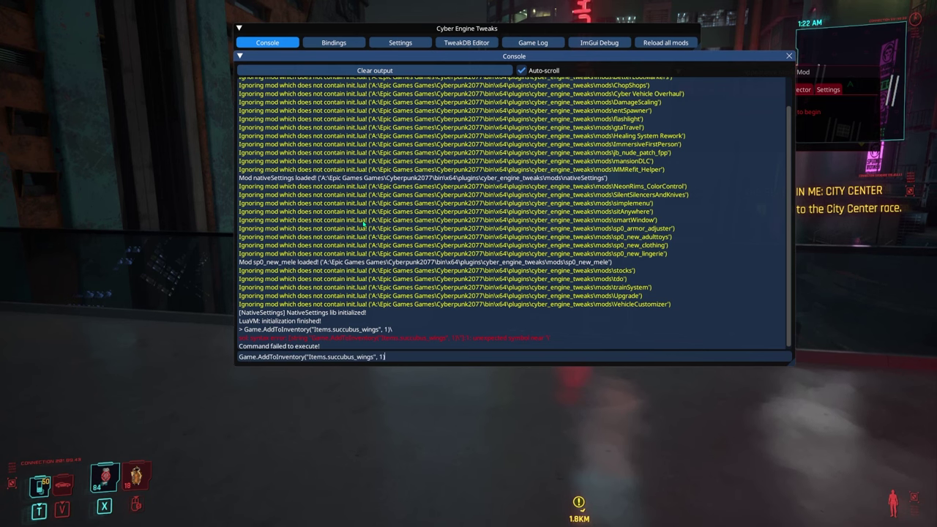
{"action": "key", "text": "Return"}
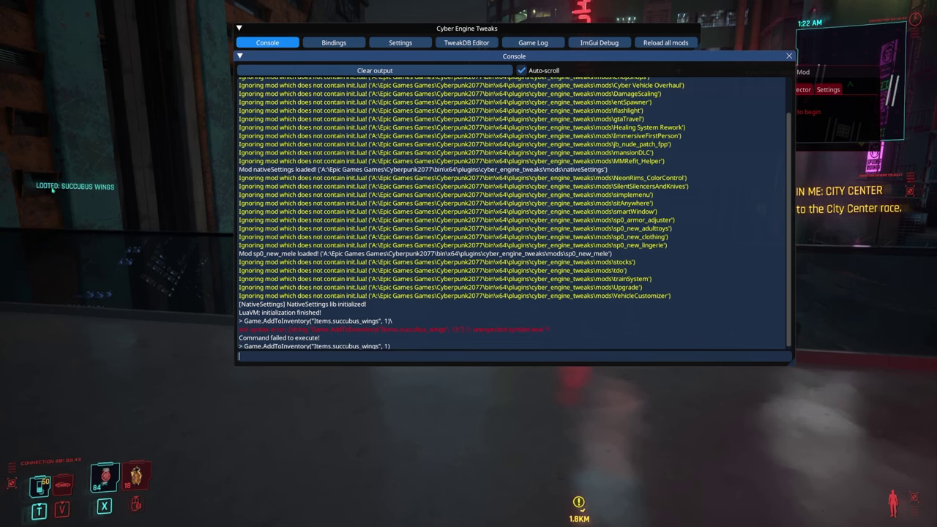
{"action": "key", "text": "grave"}
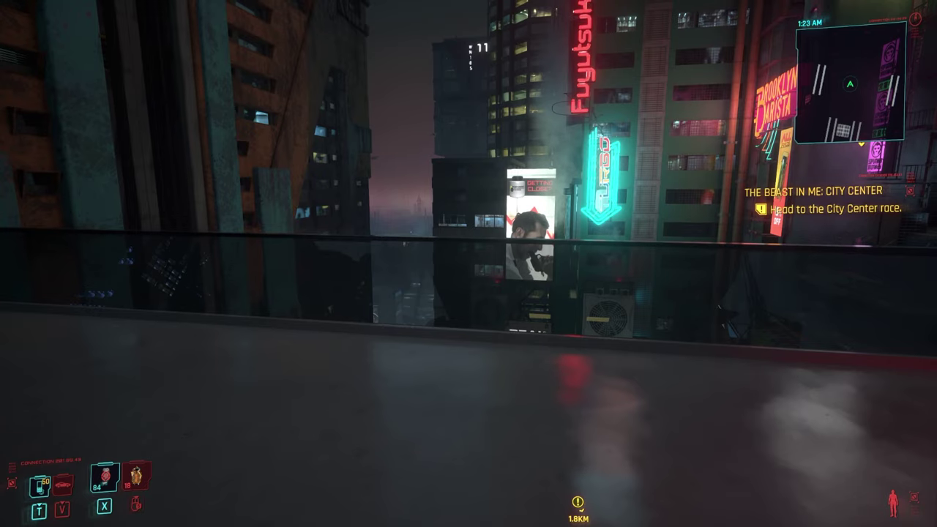
- Equip the new Succubus Wings in the Inventory's Upper Body outer slot
{"action": "key", "text": "i"}
{"action": "left_click", "coordinate": [324, 270]}
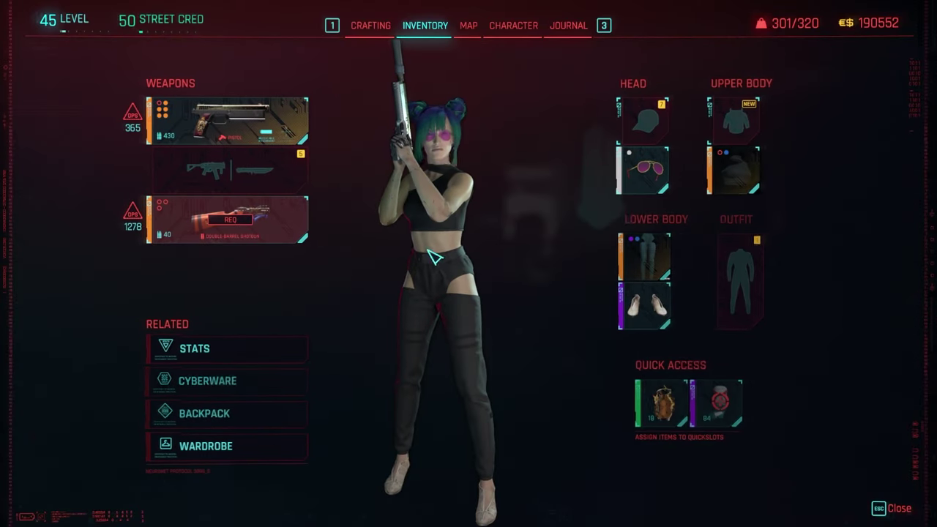
{"action": "left_click", "coordinate": [739, 172]}
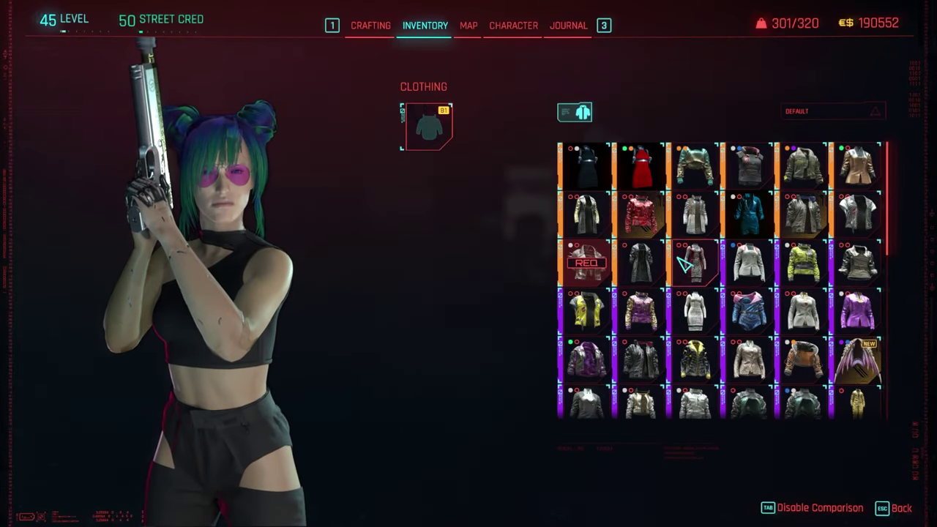
{"action": "scroll", "coordinate": [685, 263], "scroll_direction": "down", "scroll_amount": 3}
{"action": "left_click", "coordinate": [857, 249]}
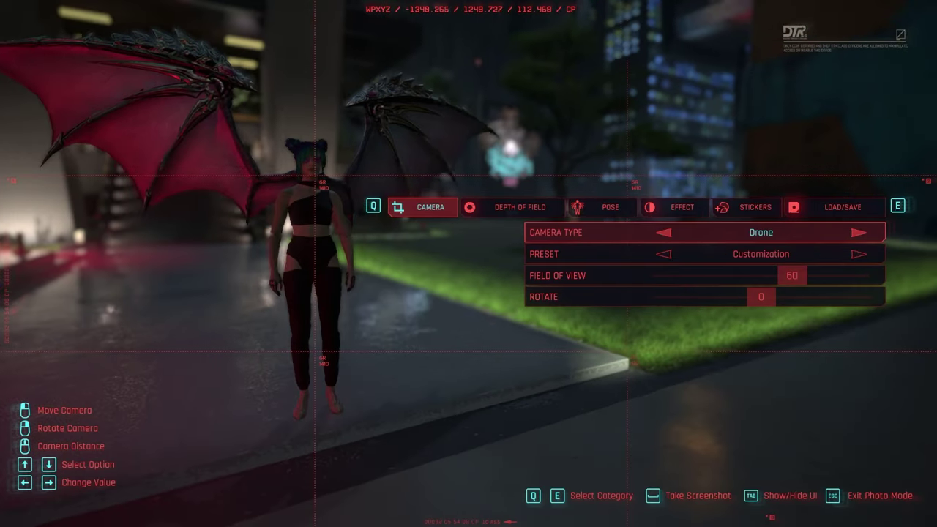
- Inspect the wings in Photo Mode, then select the succubus_body spawn command on the Nexus page
{"action": "left_click_drag", "start_coordinate": [569, 119], "coordinate": [505, 126]}
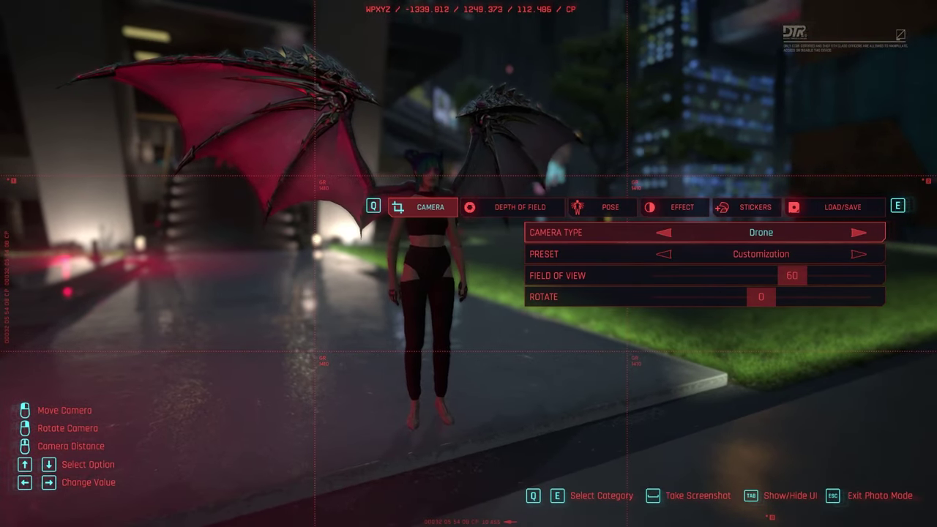
{"action": "left_click_drag", "start_coordinate": [591, 114], "coordinate": [535, 117]}
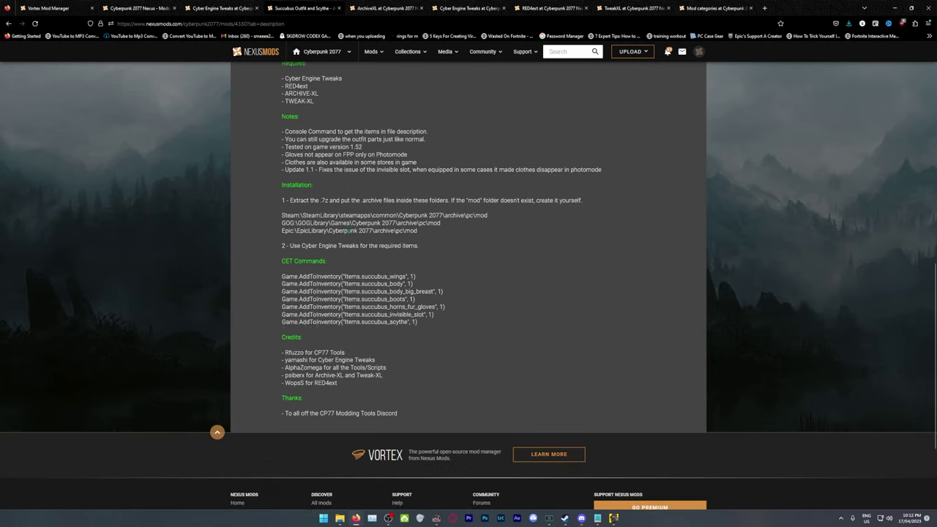
{"action": "scroll", "coordinate": [433, 286], "scroll_direction": "down", "scroll_amount": 1}
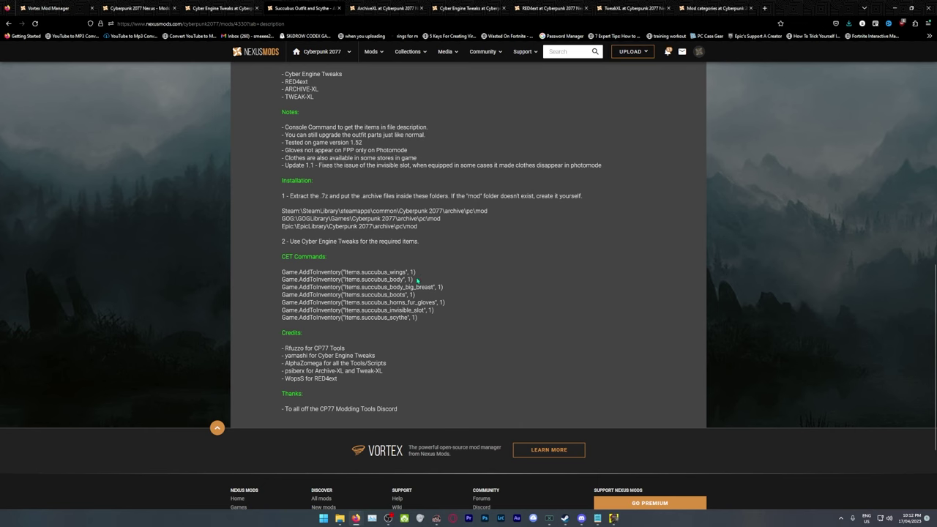
{"action": "left_click_drag", "start_coordinate": [417, 280], "coordinate": [280, 281]}
{"action": "key", "text": "ctrl+c"}
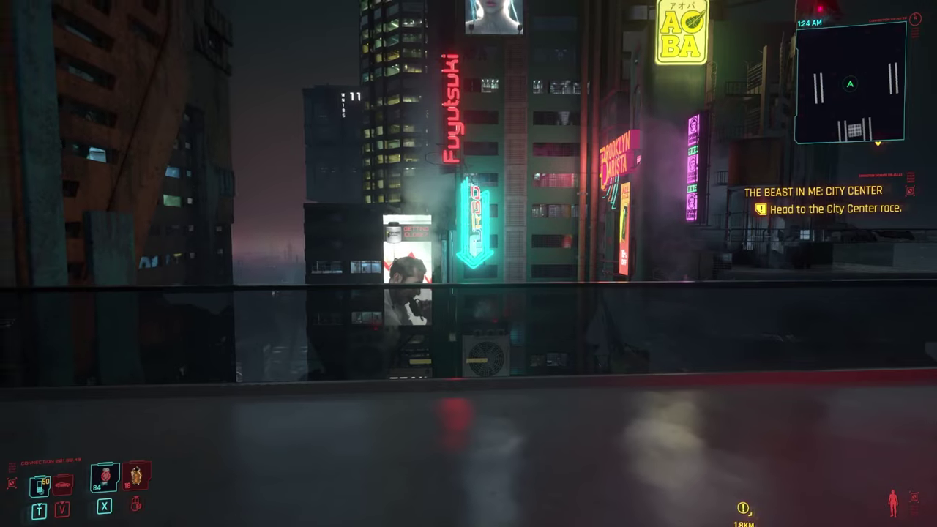
- Paste and run the succubus_body AddToInventory command in CET, then select the succubus_body_big_breast command
{"action": "key", "text": "grave"}
{"action": "key", "text": "ctrl+v"}
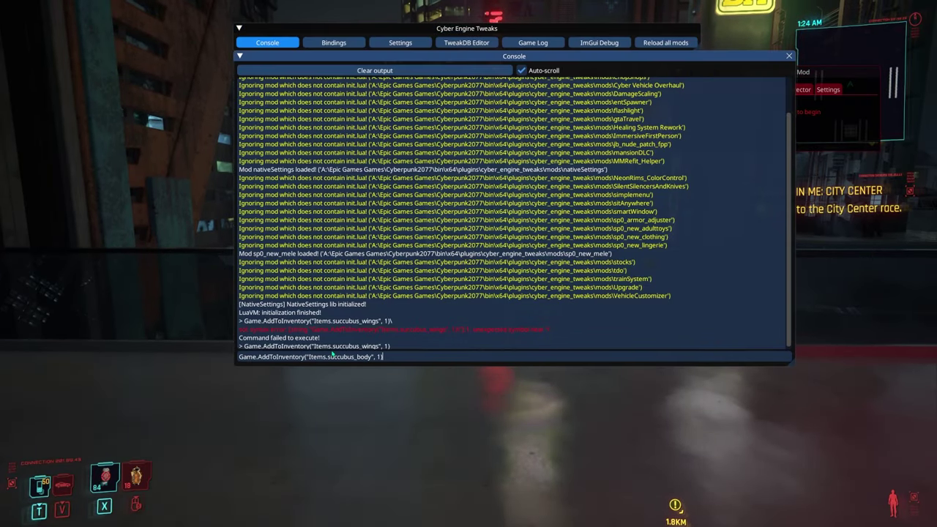
{"action": "key", "text": "Return"}
{"action": "key", "text": "grave"}
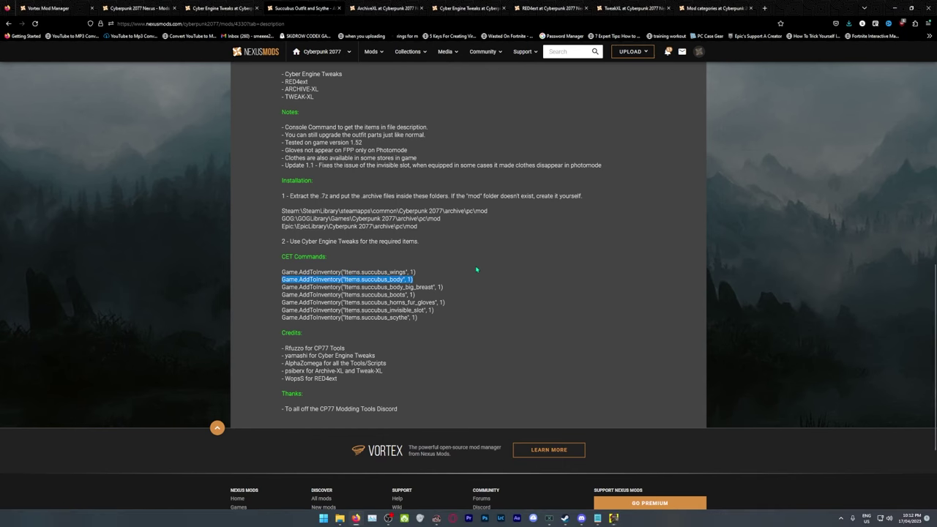
{"action": "left_click_drag", "start_coordinate": [447, 288], "coordinate": [290, 288]}
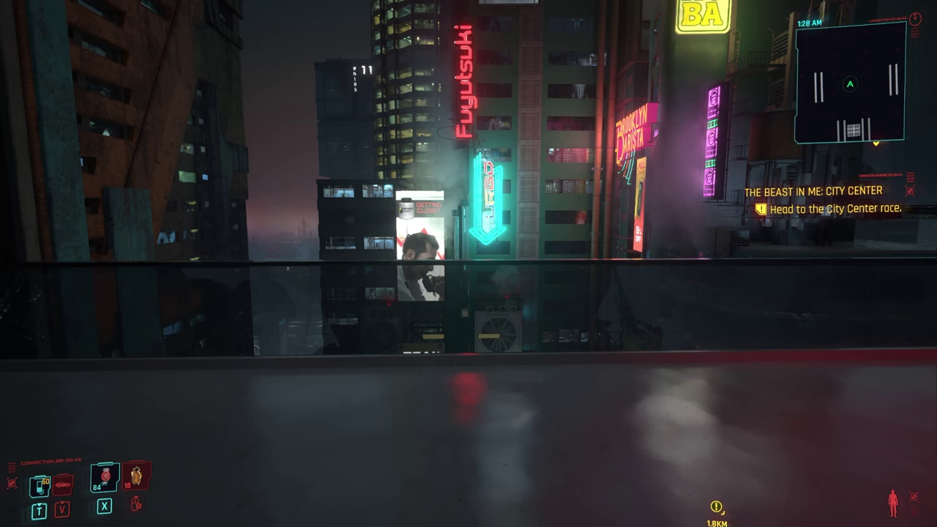
- From the Start menu taskbar, open the game's folder window and dismiss its jump list
{"action": "key", "text": "super"}
{"action": "left_click", "coordinate": [337, 479]}
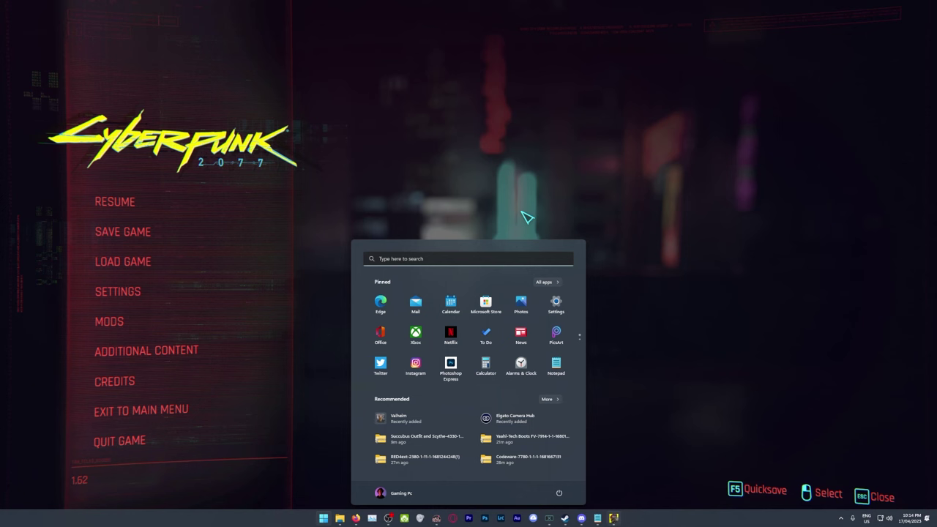
{"action": "right_click", "coordinate": [614, 518]}
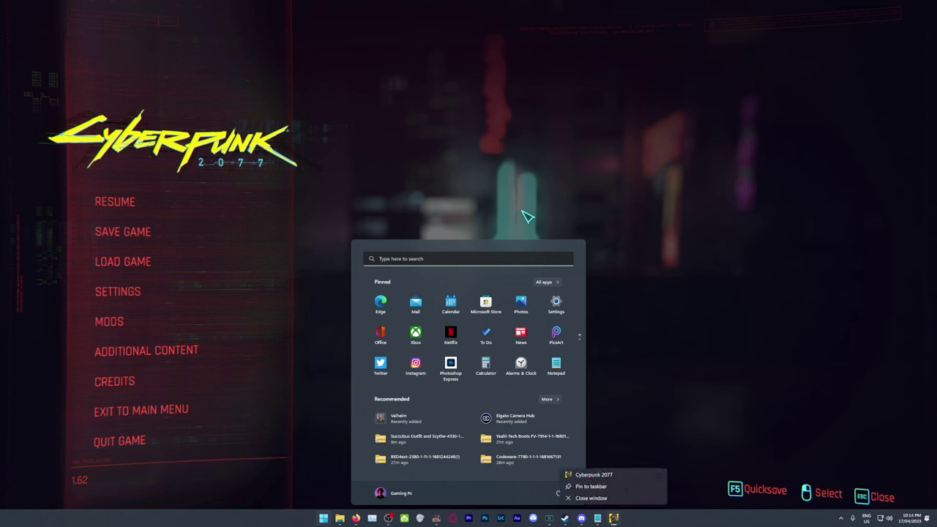
{"action": "left_click", "coordinate": [470, 283]}
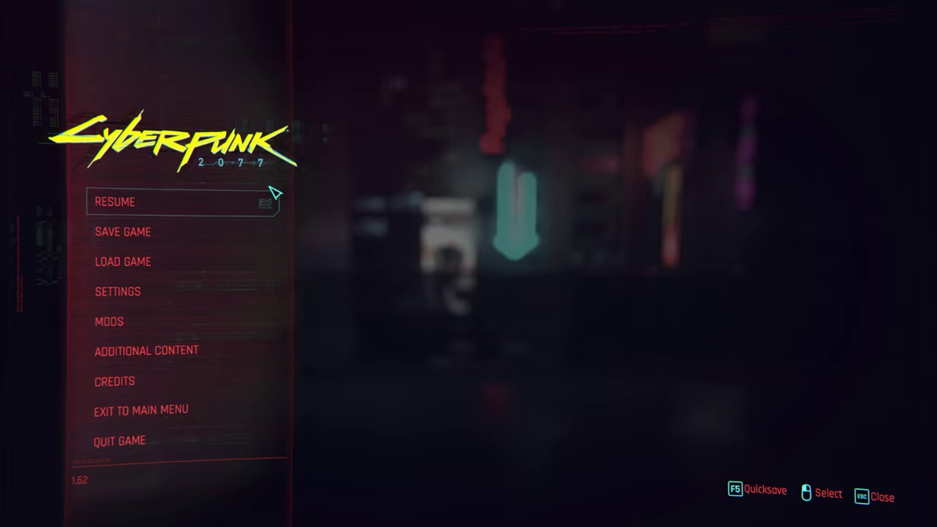
- Open the Cyberpunk2077 Properties and highlight its Cyberpunk2077\bin\x64 location path
{"action": "key", "text": "super"}
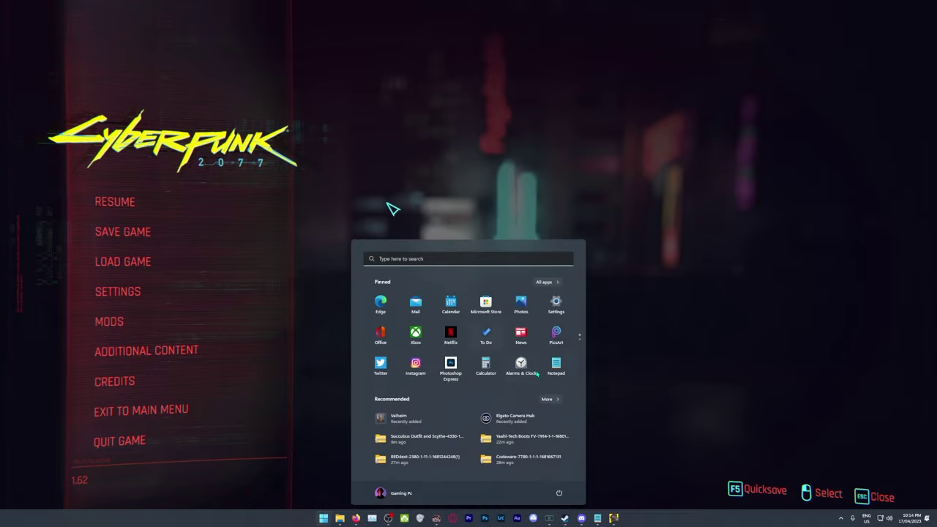
{"action": "right_click", "coordinate": [612, 519]}
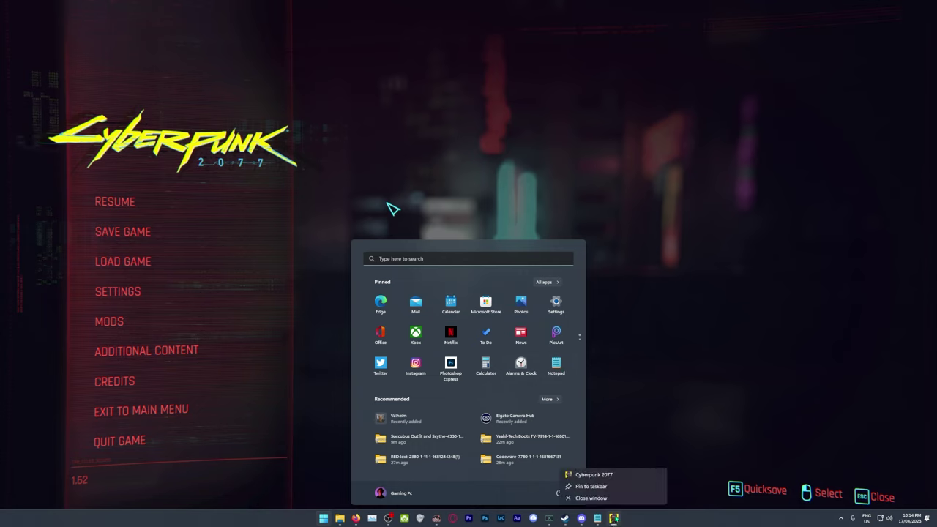
{"action": "right_click", "coordinate": [586, 477]}
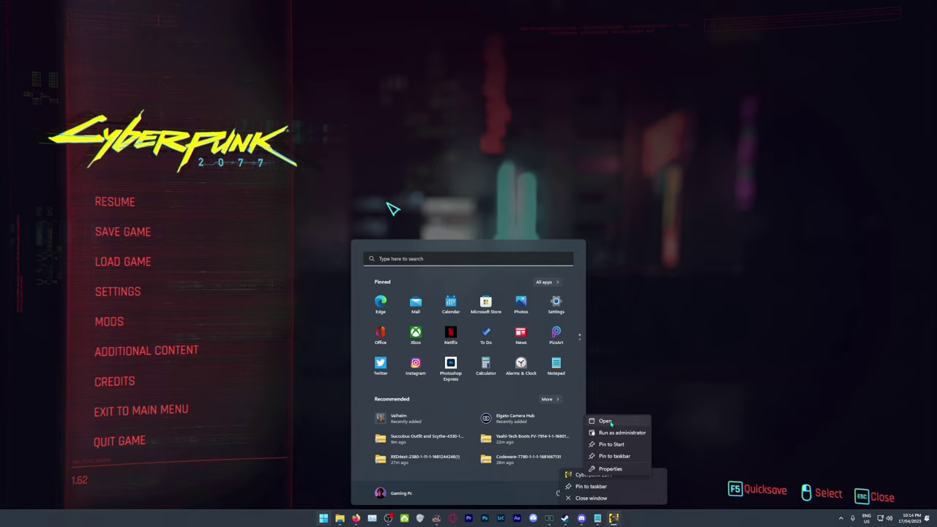
{"action": "left_click", "coordinate": [608, 469]}
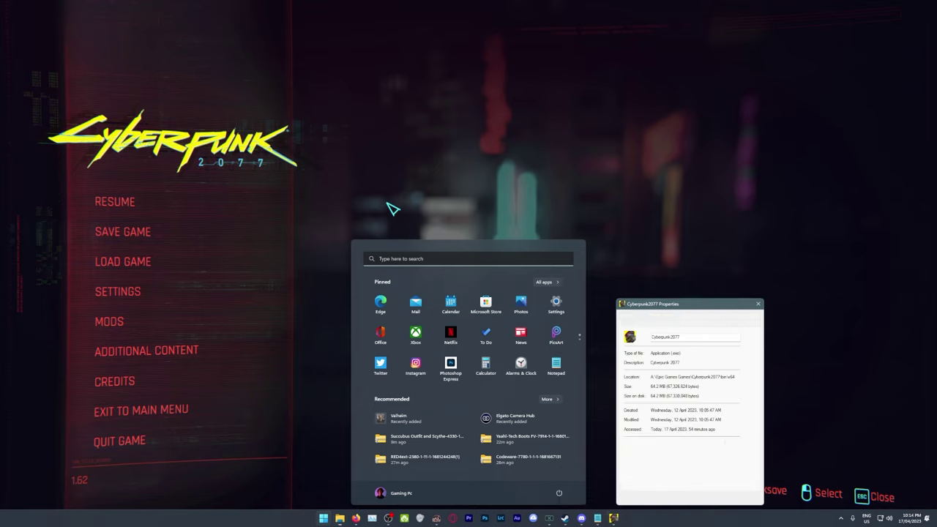
{"action": "left_click_drag", "start_coordinate": [657, 307], "coordinate": [463, 93]}
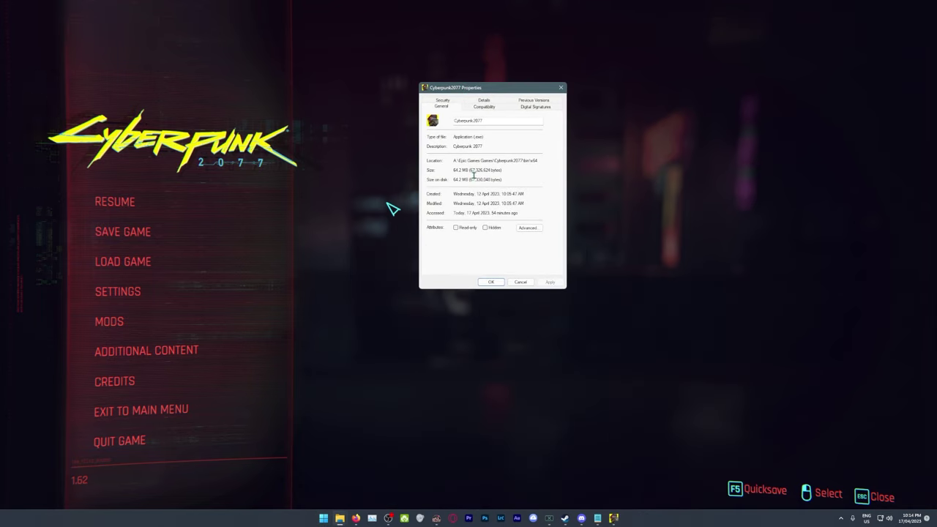
{"action": "left_click_drag", "start_coordinate": [540, 160], "coordinate": [442, 161]}
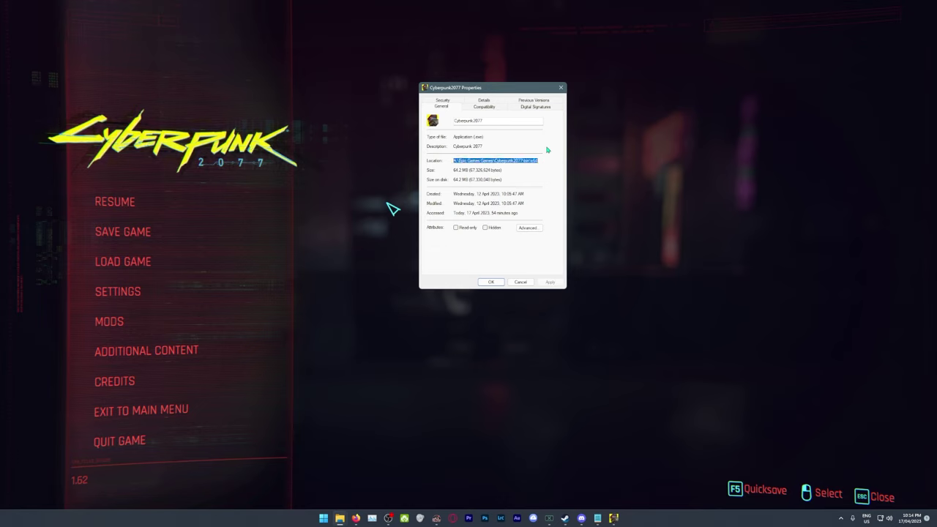
{"action": "left_click", "coordinate": [512, 170]}
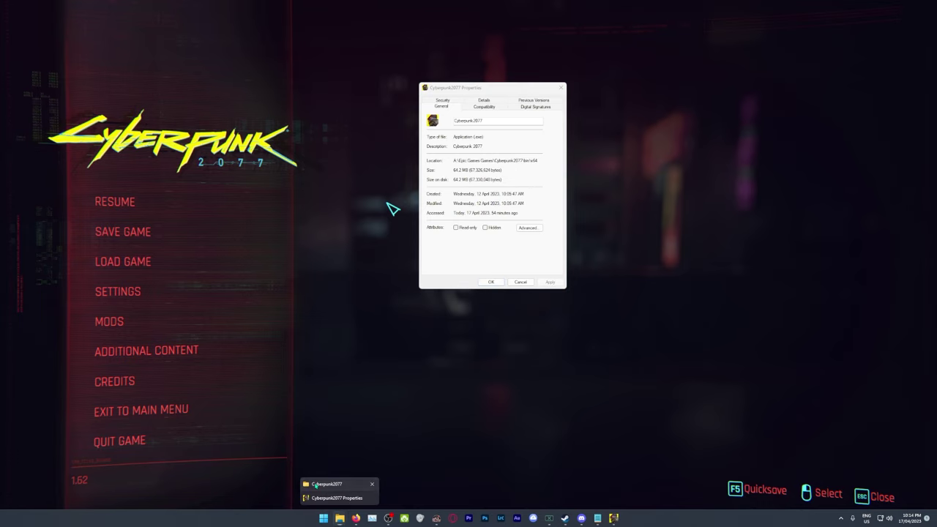
- Navigate File Explorer from This PC to SSD (A:) > Epic Games Games > Cyberpunk2077
{"action": "left_click", "coordinate": [331, 473]}
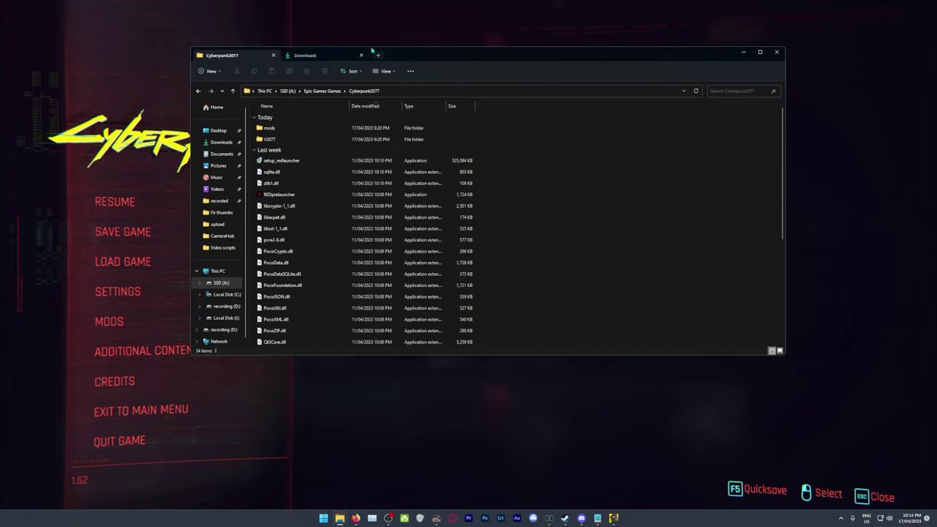
{"action": "left_click", "coordinate": [217, 271]}
{"action": "left_click_drag", "start_coordinate": [407, 54], "coordinate": [495, 240]}
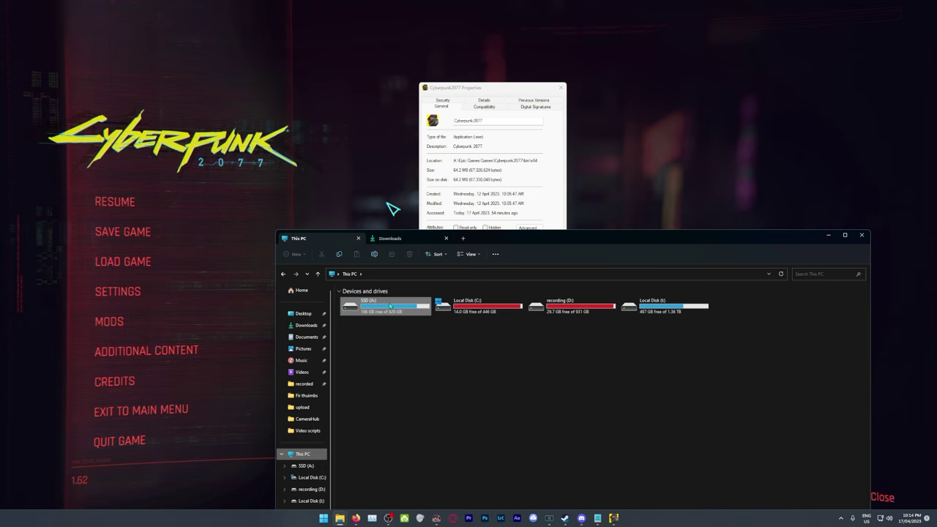
{"action": "double_click", "coordinate": [378, 312]}
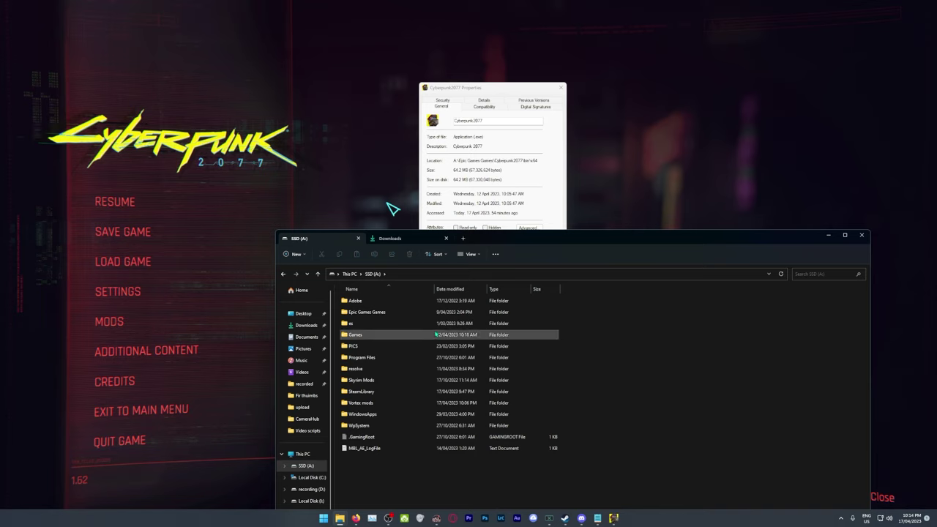
{"action": "double_click", "coordinate": [367, 312]}
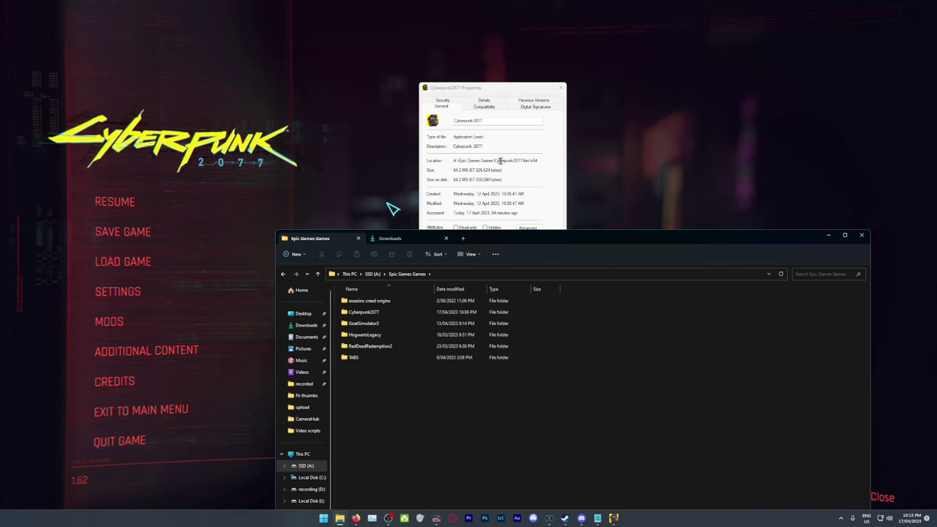
{"action": "double_click", "coordinate": [364, 311]}
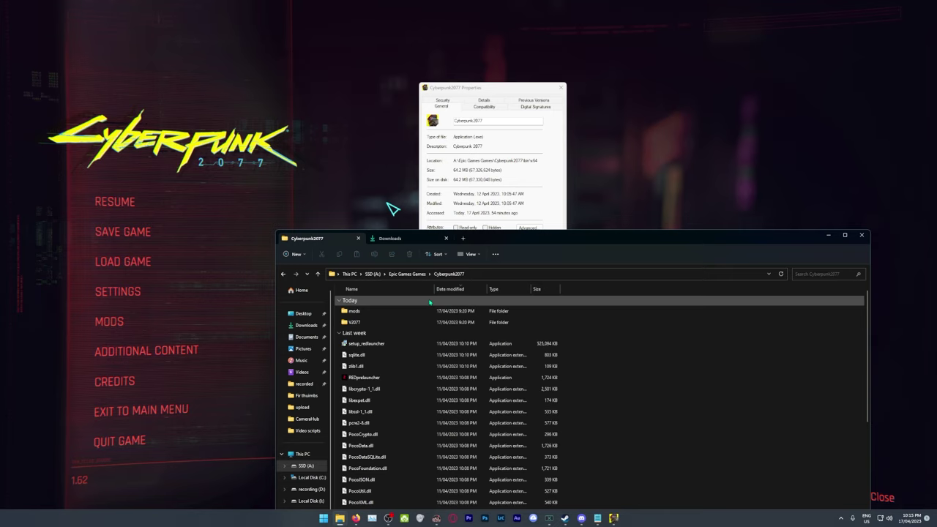
{"action": "scroll", "coordinate": [421, 359], "scroll_direction": "down", "scroll_amount": 5}
{"action": "scroll", "coordinate": [420, 358], "scroll_direction": "up", "scroll_amount": 1}
{"action": "left_click_drag", "start_coordinate": [498, 240], "coordinate": [419, 61]}
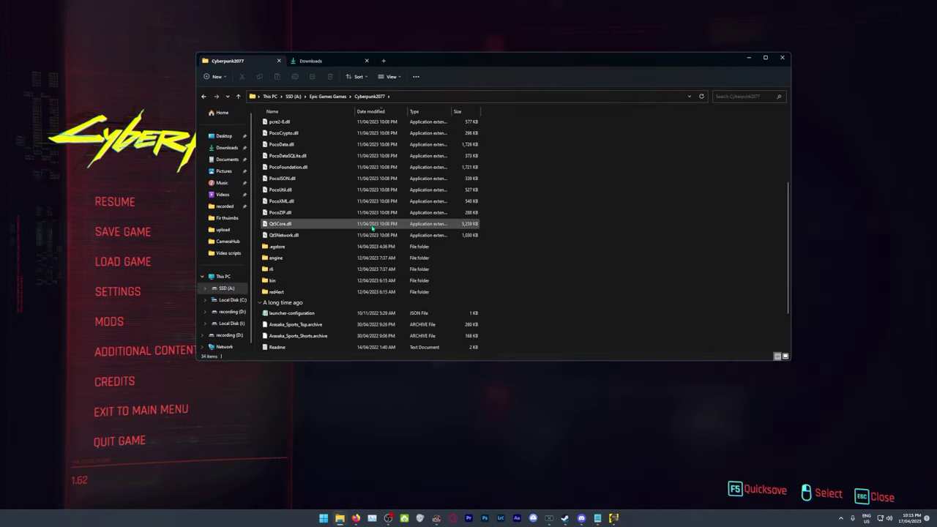
{"action": "scroll", "coordinate": [366, 219], "scroll_direction": "up", "scroll_amount": 3}
{"action": "left_click", "coordinate": [322, 61]}
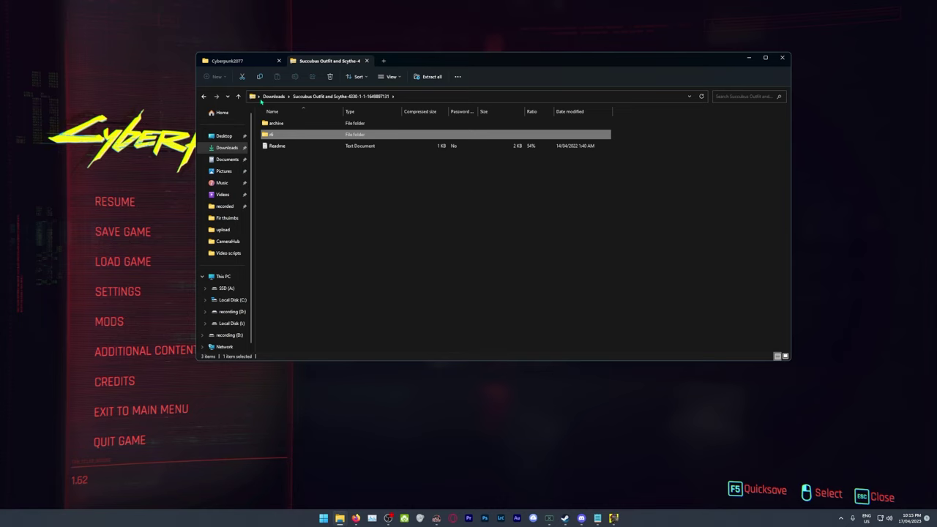
- Drag the mod's r6 folder onto the Cyberpunk2077 game folder tab
{"action": "left_click_drag", "start_coordinate": [260, 101], "coordinate": [284, 235]}
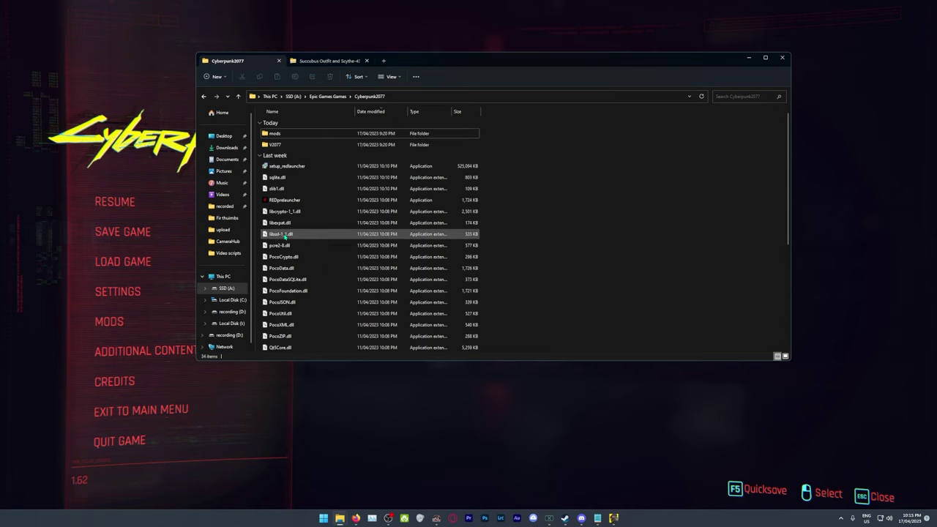
{"action": "scroll", "coordinate": [278, 216], "scroll_direction": "down", "scroll_amount": 2}
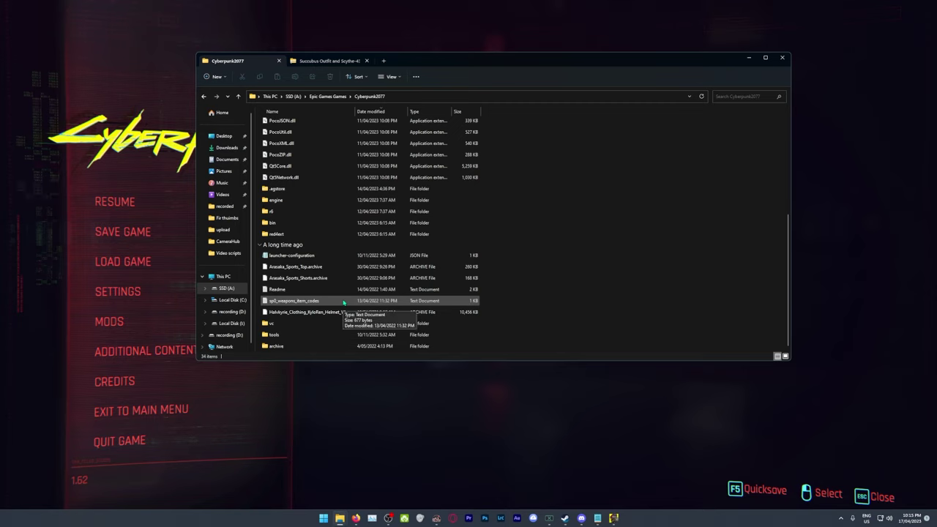
{"action": "scroll", "coordinate": [343, 242], "scroll_direction": "up", "scroll_amount": 6}
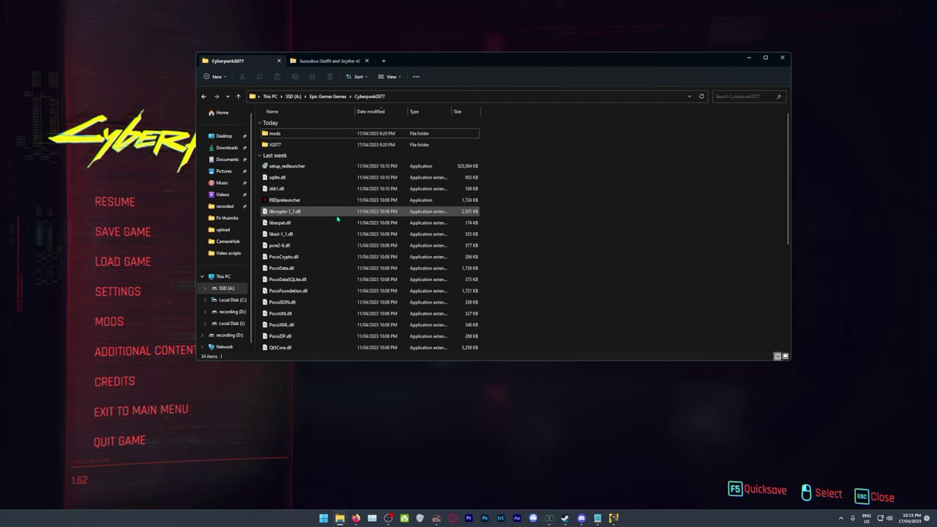
- Back in the Succubus Outfit tab, open archive > pc > mod
{"action": "key", "text": "ctrl+Tab"}
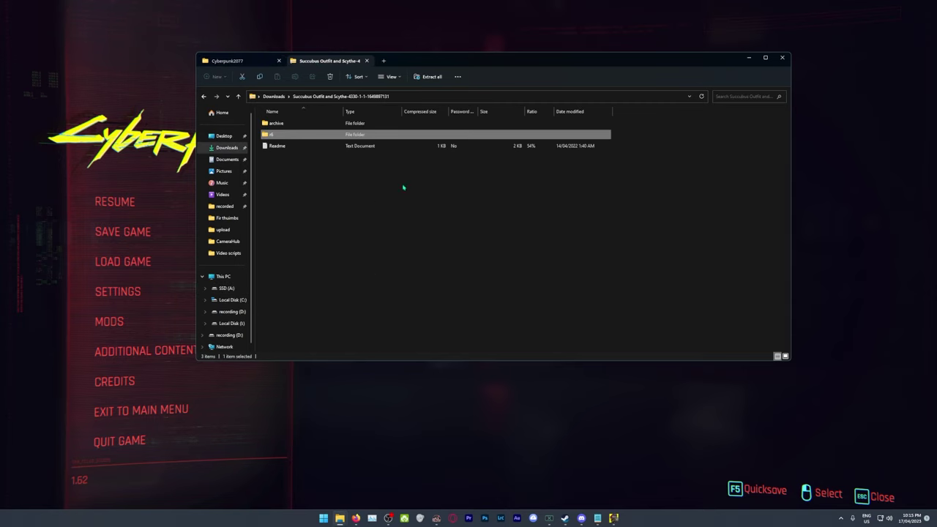
{"action": "double_click", "coordinate": [275, 123]}
{"action": "double_click", "coordinate": [281, 126]}
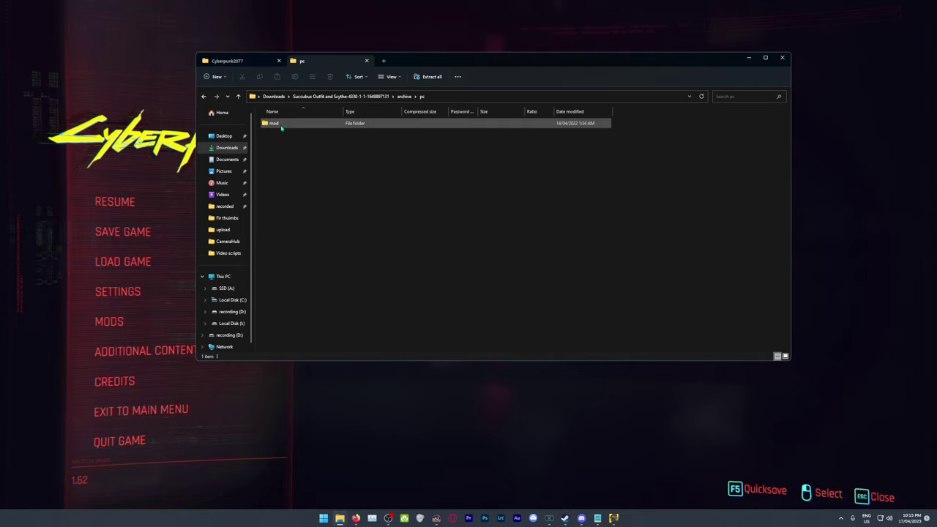
{"action": "double_click", "coordinate": [282, 125]}
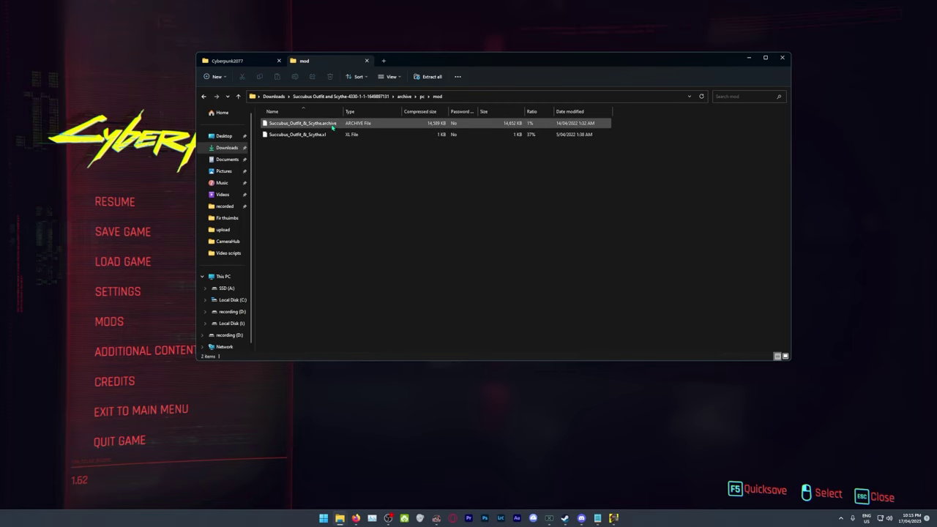
- Open the game's Cyberpunk2077\archive\pc\mod folder with its 153 installed mod files
{"action": "left_click", "coordinate": [226, 61]}
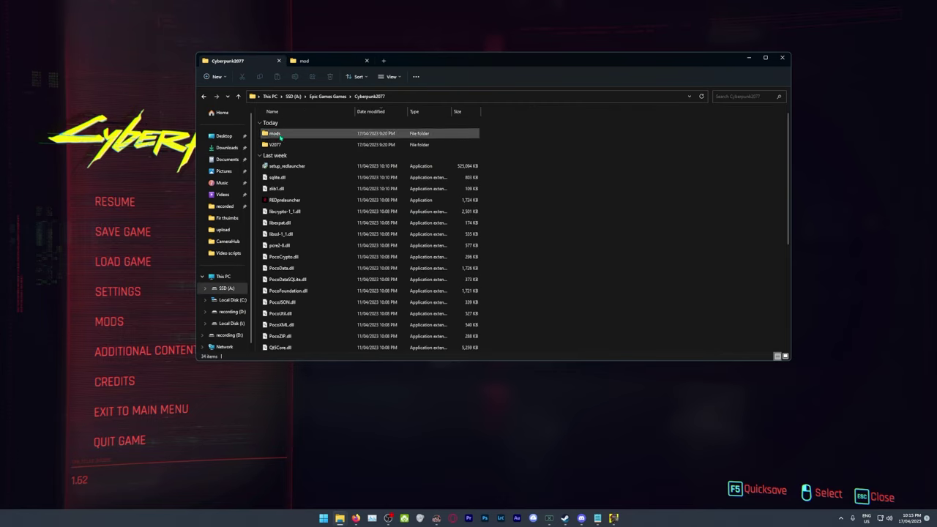
{"action": "scroll", "coordinate": [281, 346], "scroll_direction": "down", "scroll_amount": 5}
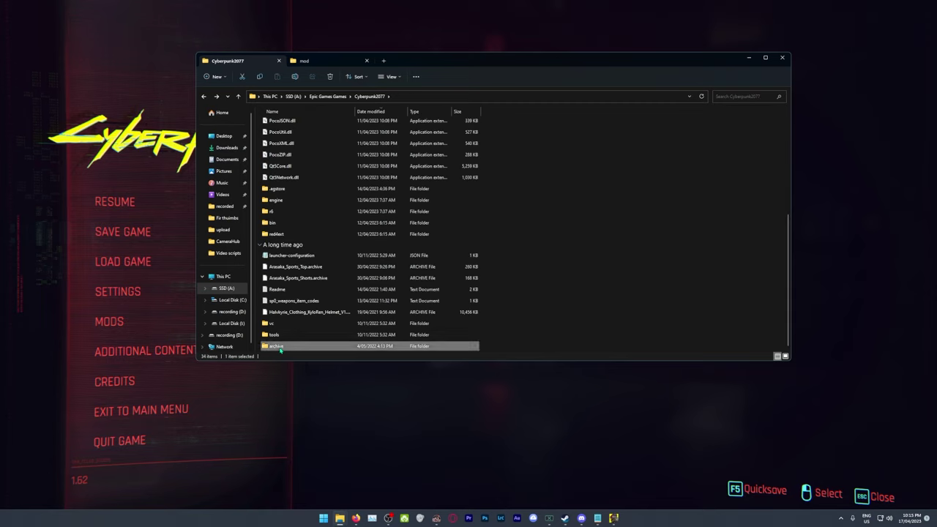
{"action": "double_click", "coordinate": [281, 347]}
{"action": "double_click", "coordinate": [269, 123]}
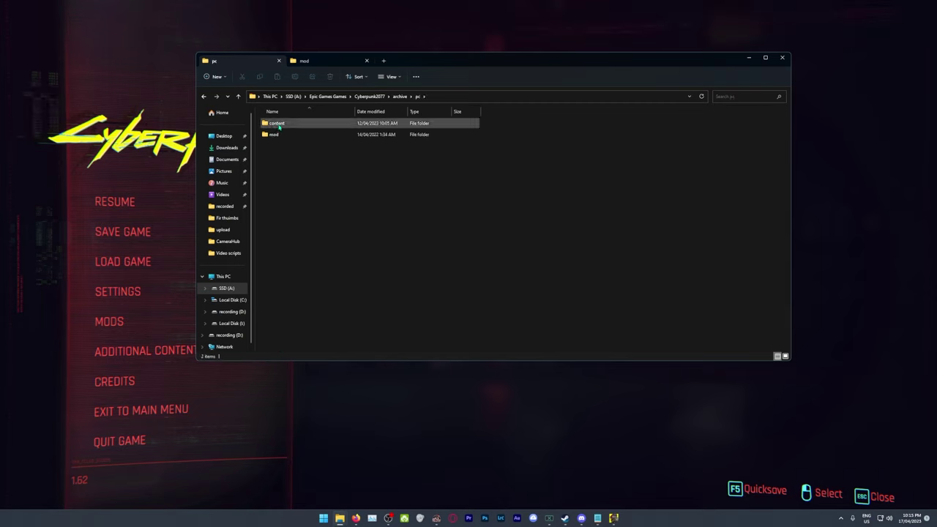
{"action": "double_click", "coordinate": [277, 135]}
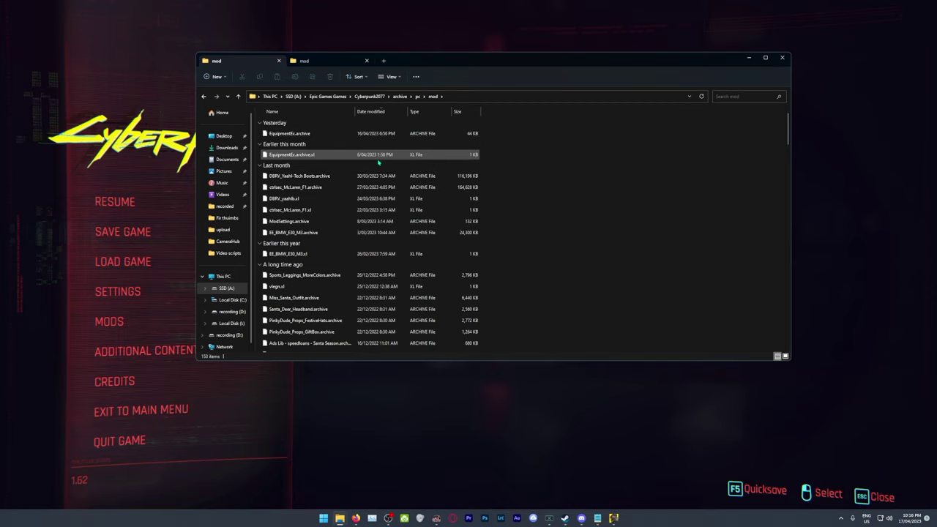
{"action": "left_click_drag", "start_coordinate": [373, 135], "coordinate": [430, 136]}
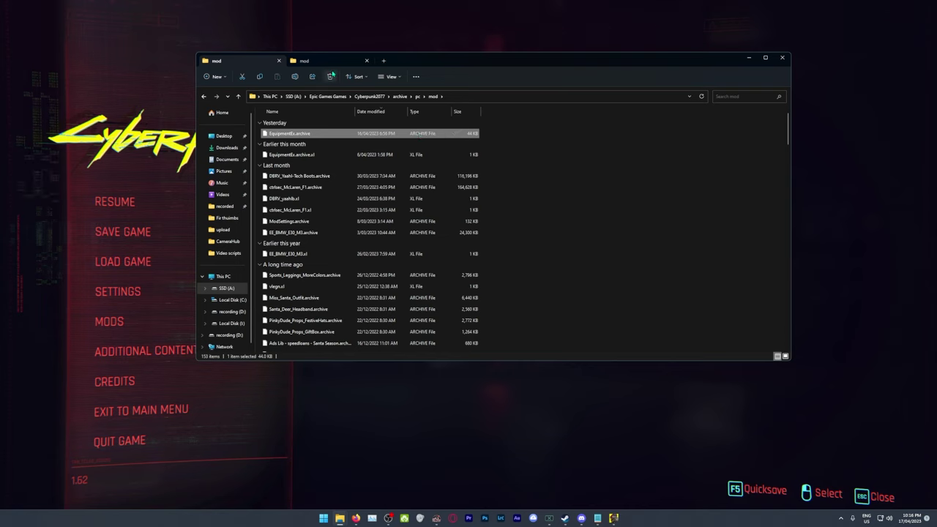
- Point the second tab to Downloads, then return to the game's mod folder
{"action": "left_click", "coordinate": [329, 60]}
{"action": "left_click", "coordinate": [262, 96]}
{"action": "left_click", "coordinate": [216, 61]}
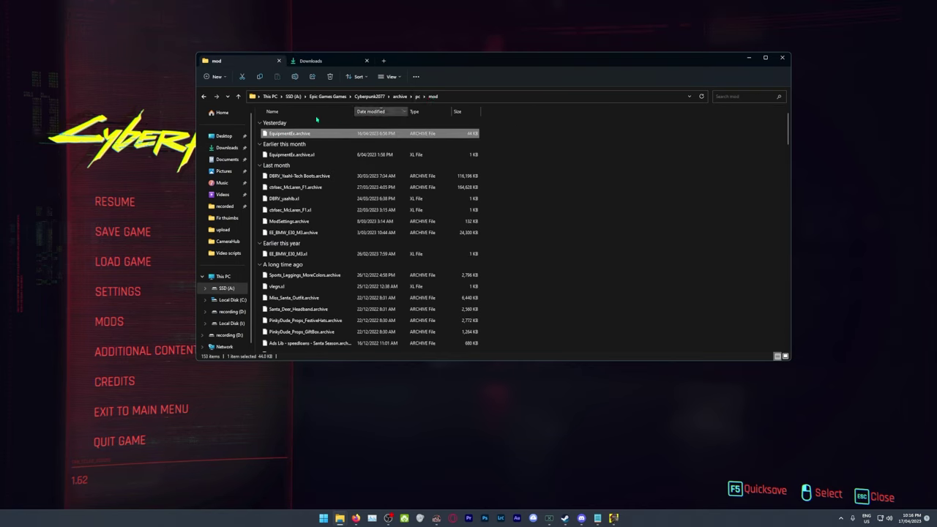
{"action": "left_click", "coordinate": [432, 96]}
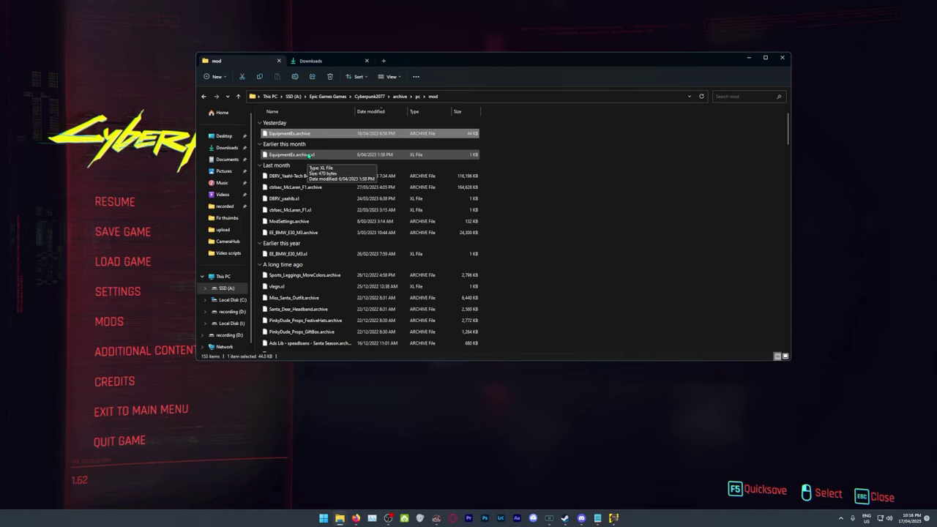
- Go back up from mod to the Cyberpunk2077 folder, then select an item in Downloads
{"action": "key", "text": "alt+Up"}
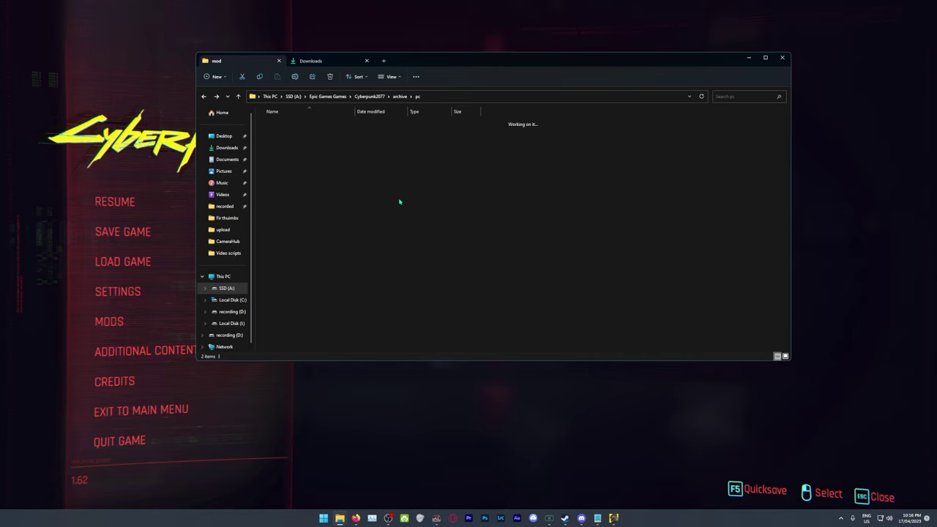
{"action": "key", "text": "alt+Up"}
{"action": "key", "text": "alt+Up"}
{"action": "key", "text": "ctrl+Tab"}
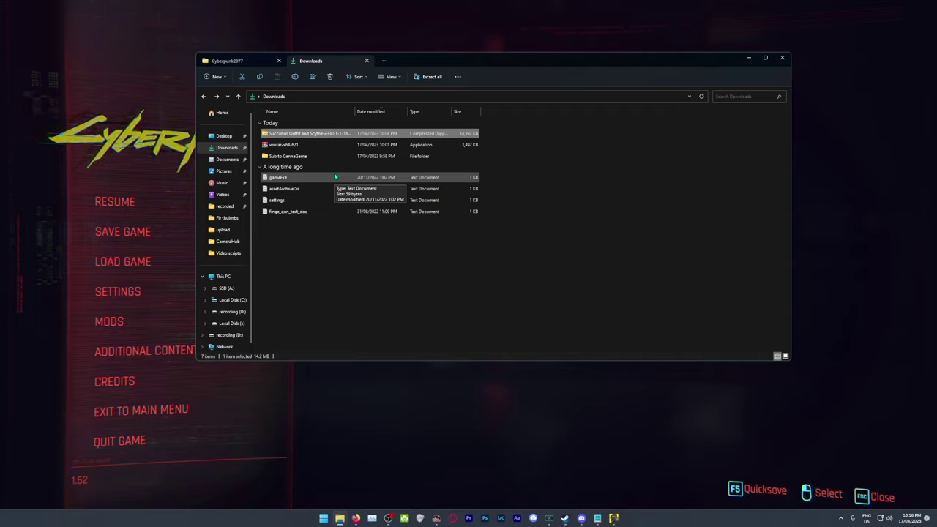
{"action": "left_click", "coordinate": [319, 156]}
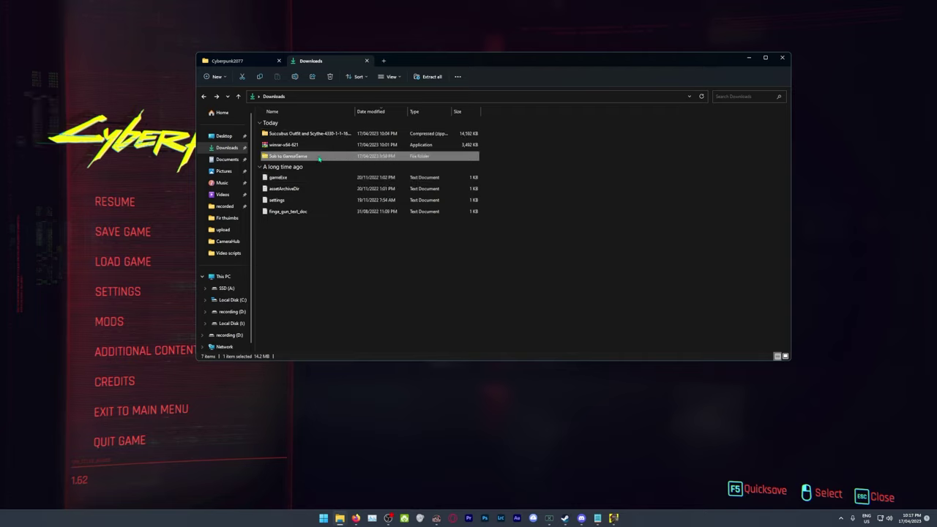